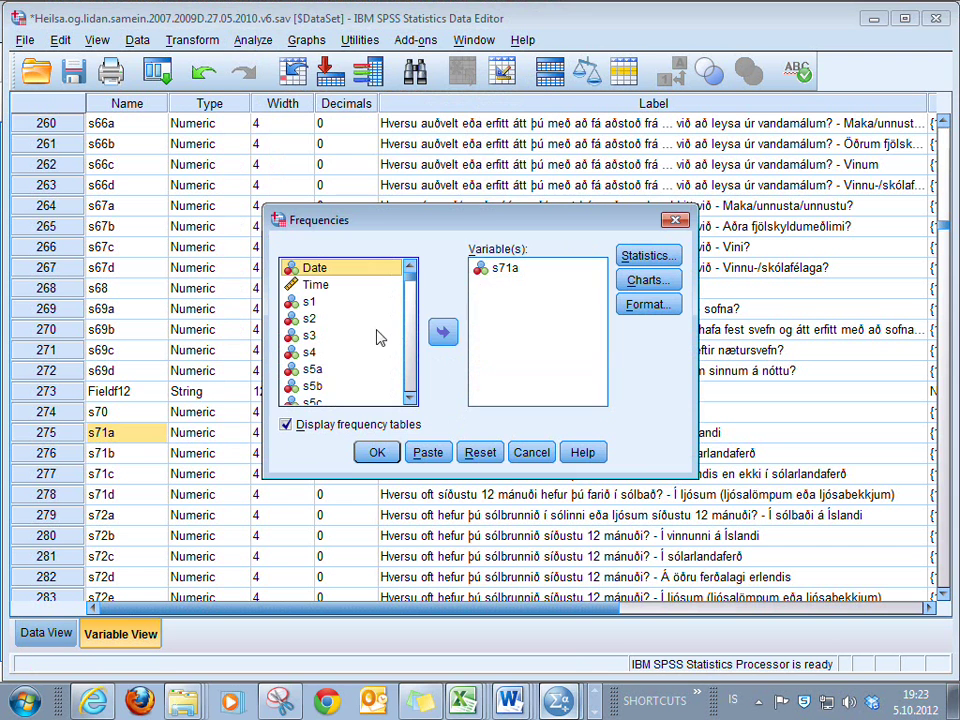
Run the Frequencies analysis on variable s71a with frequency tables displayed.
click(503, 272)
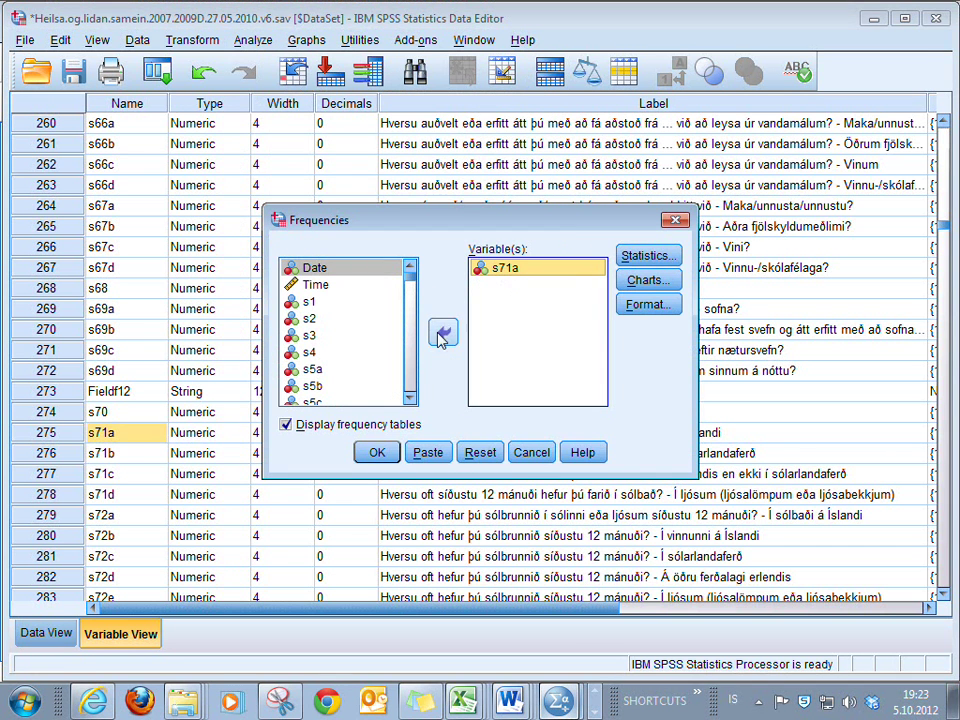
click(377, 454)
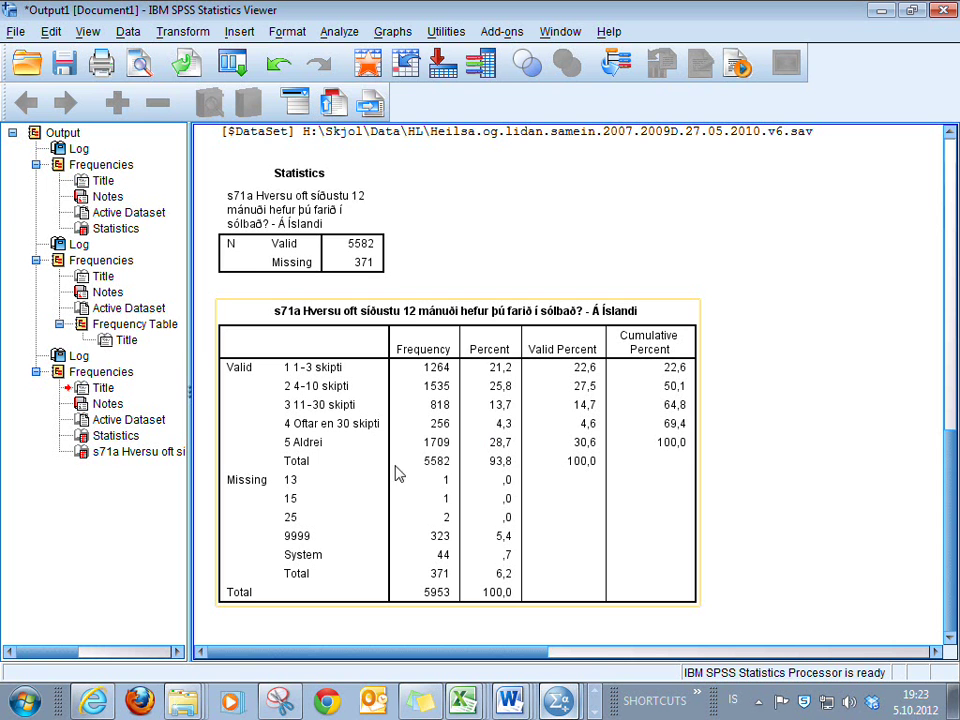
Start Recode into Different Variables, remove the old s71a to solbadislandi mapping and add s71a again as the input variable.
click(190, 33)
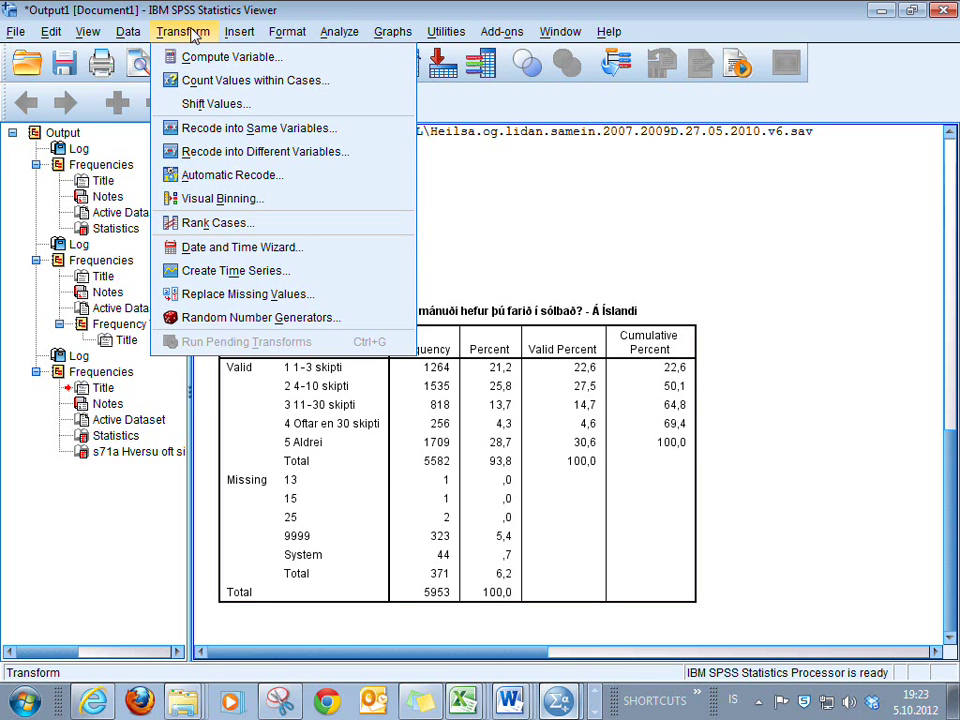
click(291, 152)
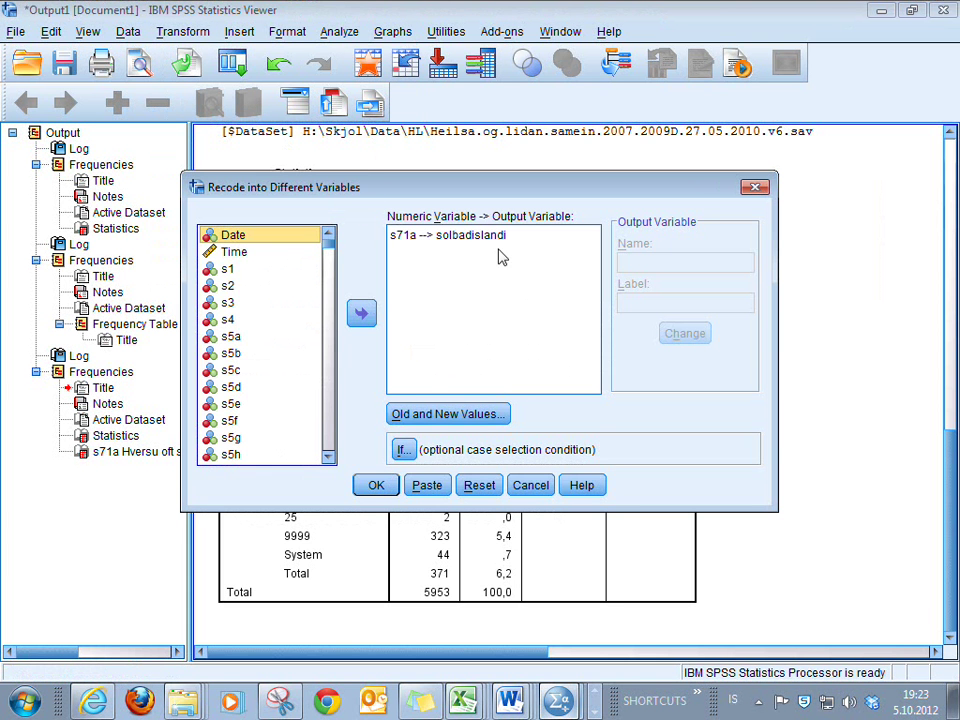
click(440, 236)
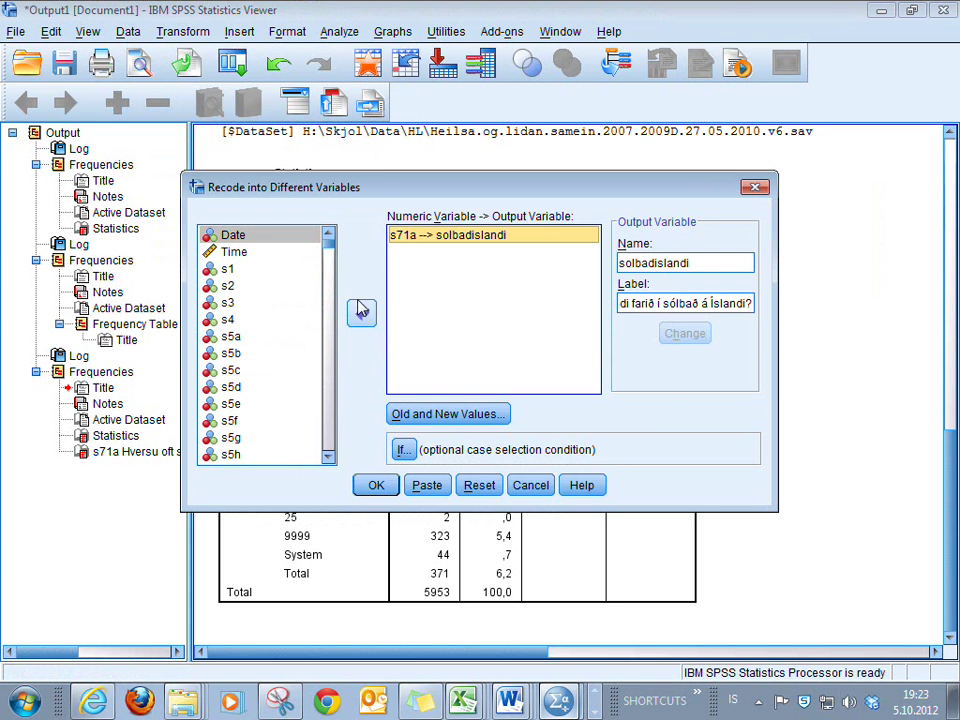
click(352, 311)
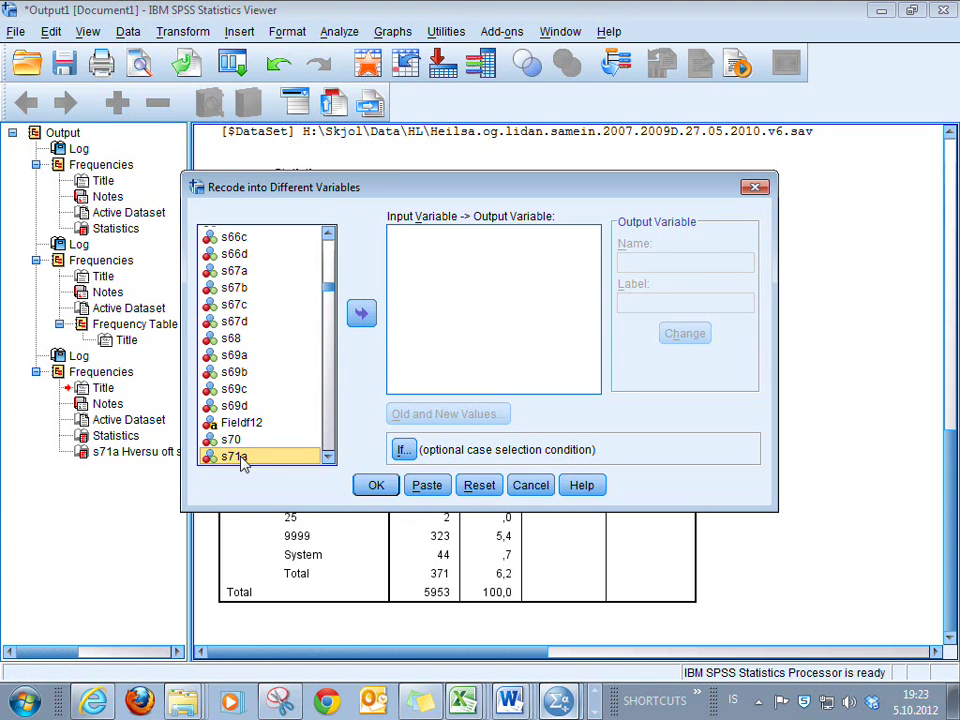
click(361, 313)
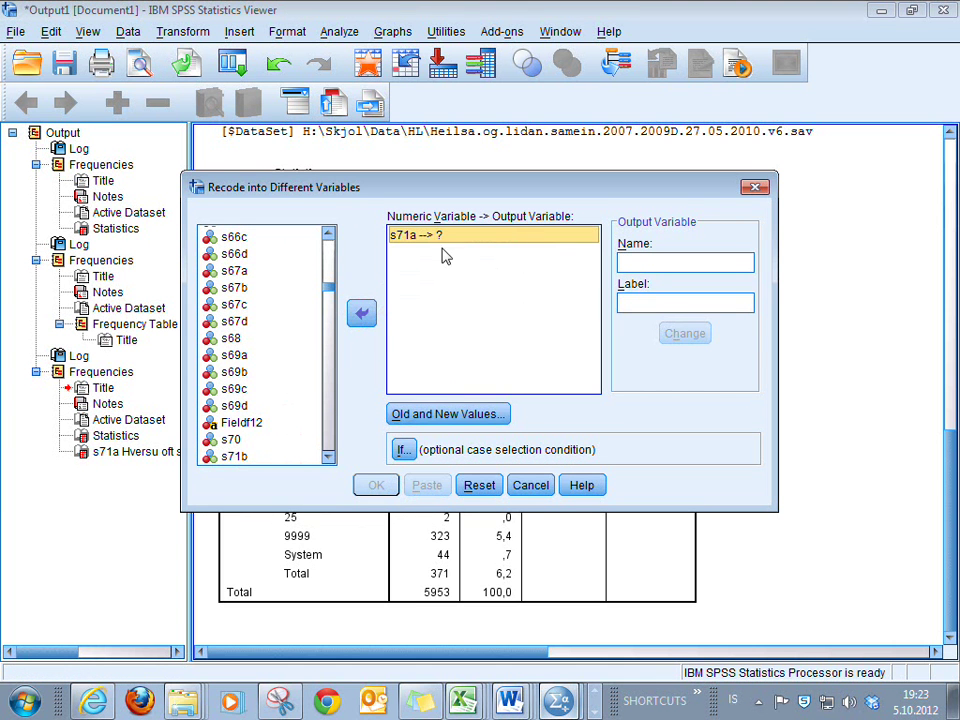
Name the output variable solbadaislandi, label it "Hefur viðkomandi farið í Sólbað á Íslandi sl. 12 mánuði." and apply this to s71a.
click(636, 258)
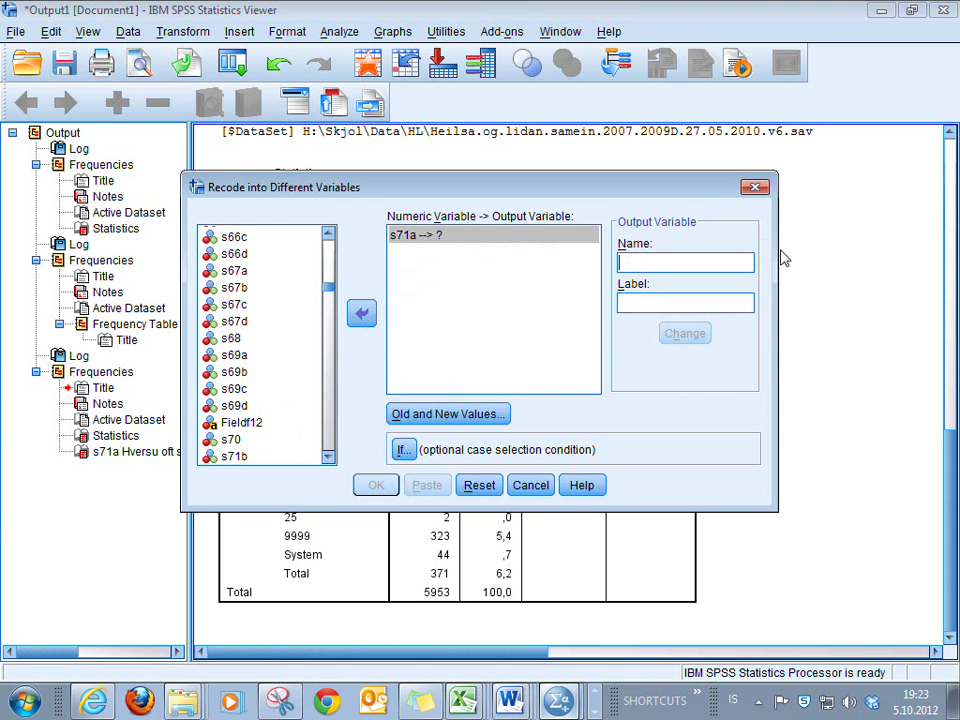
text(solbadaislandi)
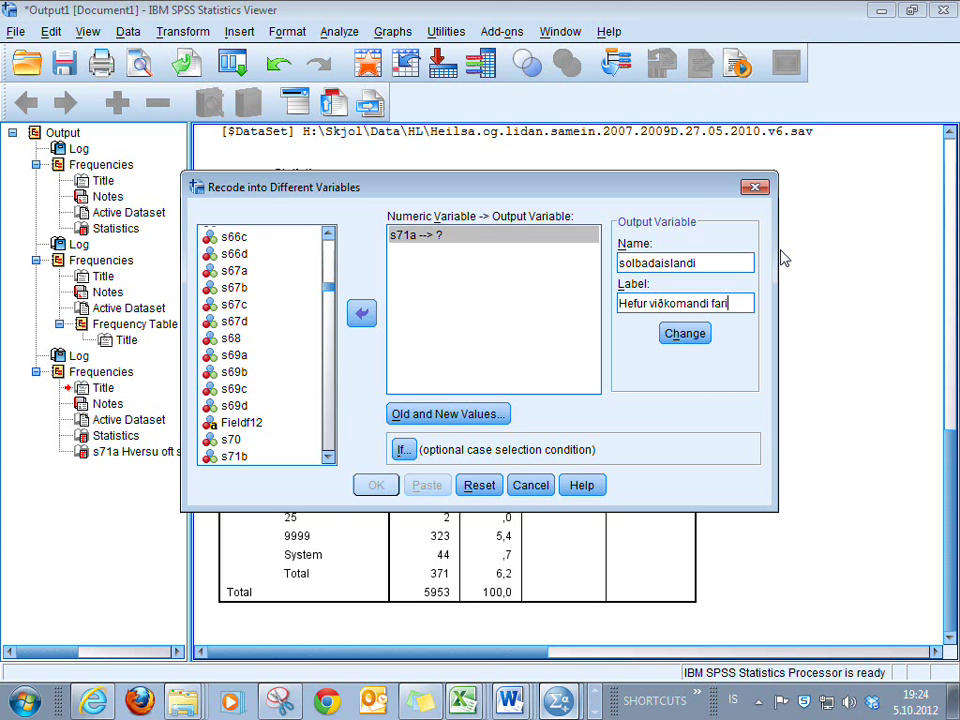
text(úi)
text(Sólbað á Í)
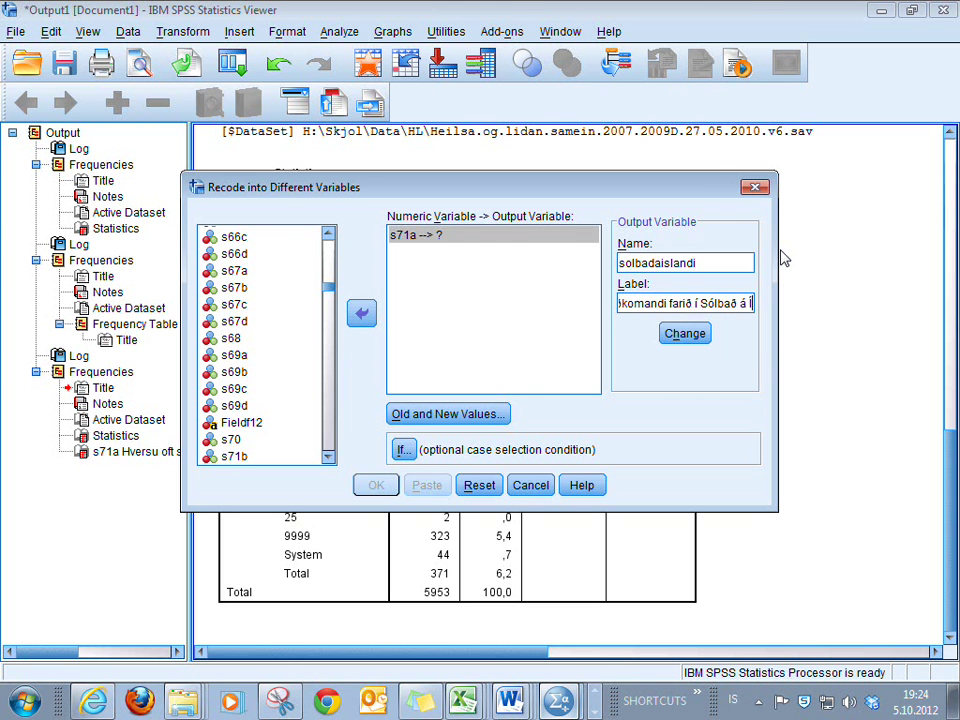
text(slandi)
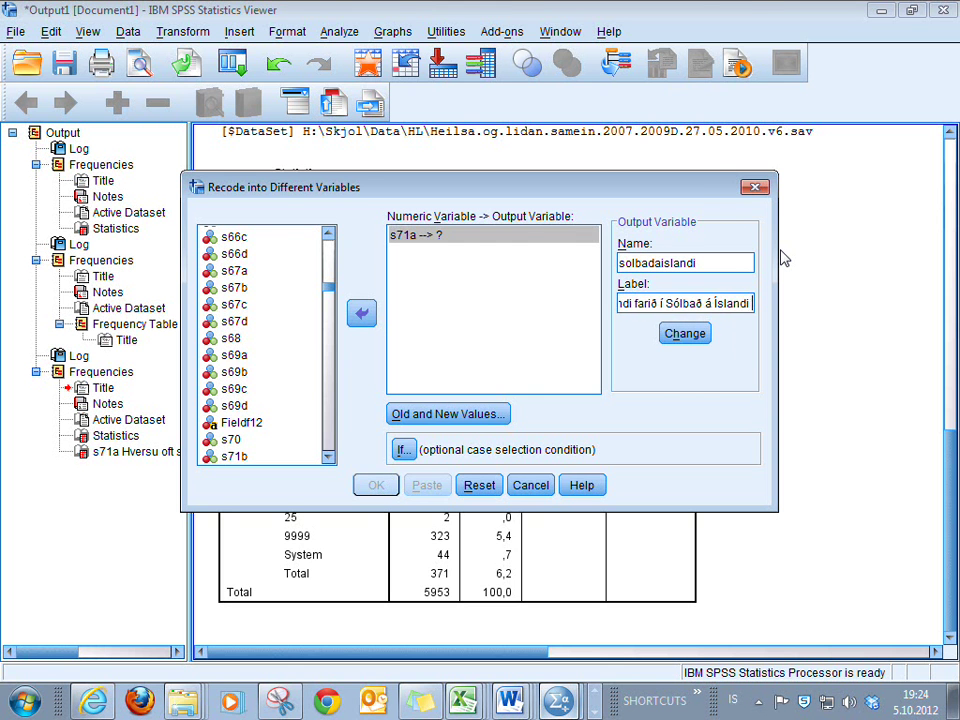
text( sl. 12 mánið)
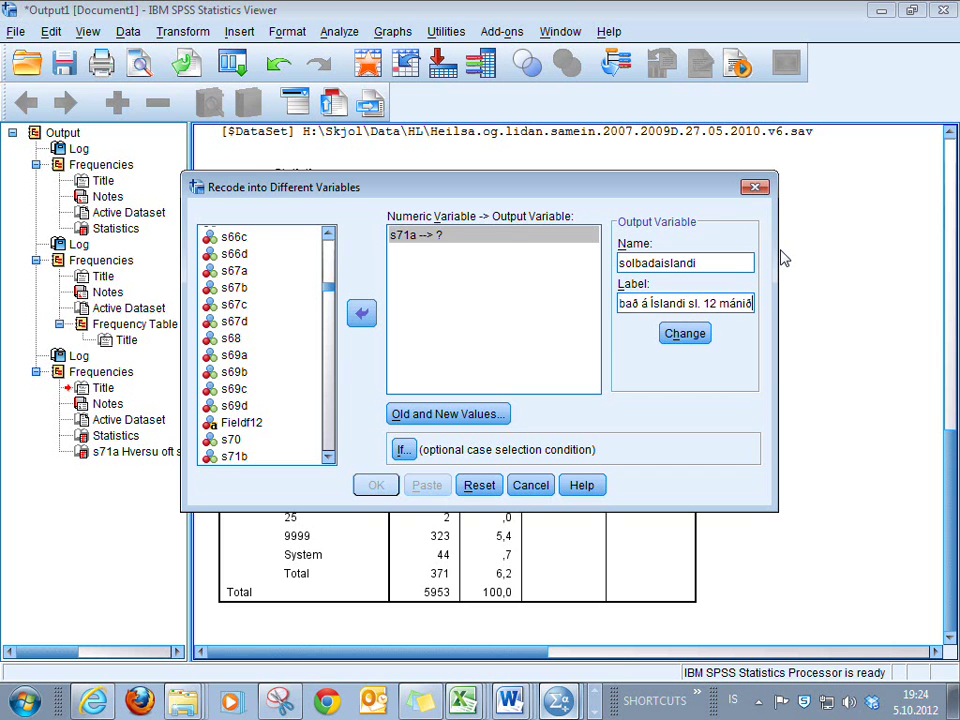
key(BackSpace)
key(BackSpace)
text(uði.)
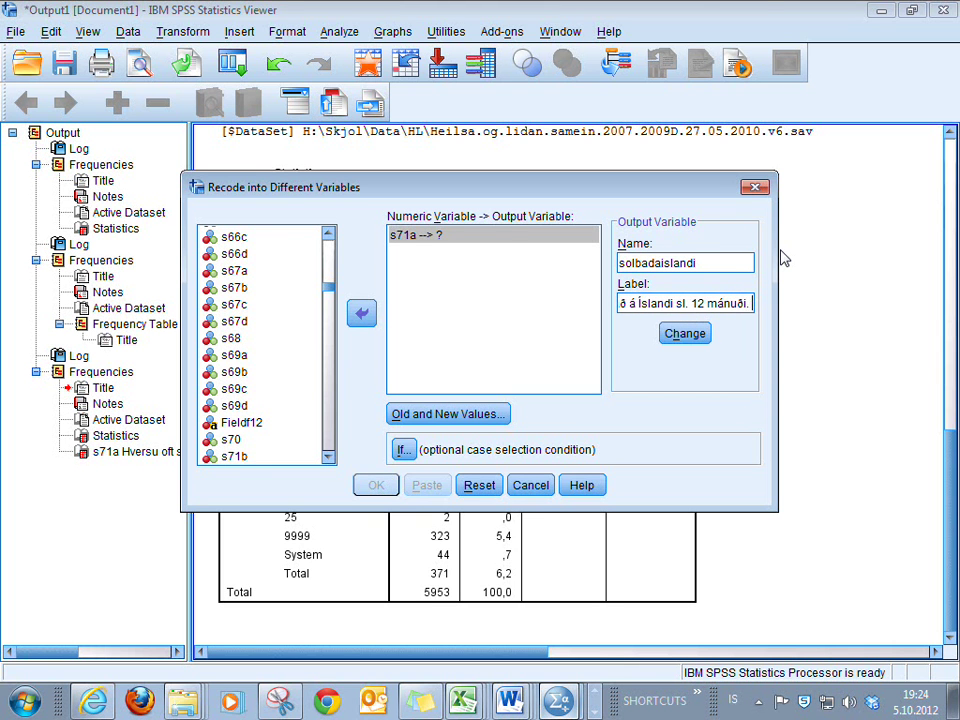
click(684, 333)
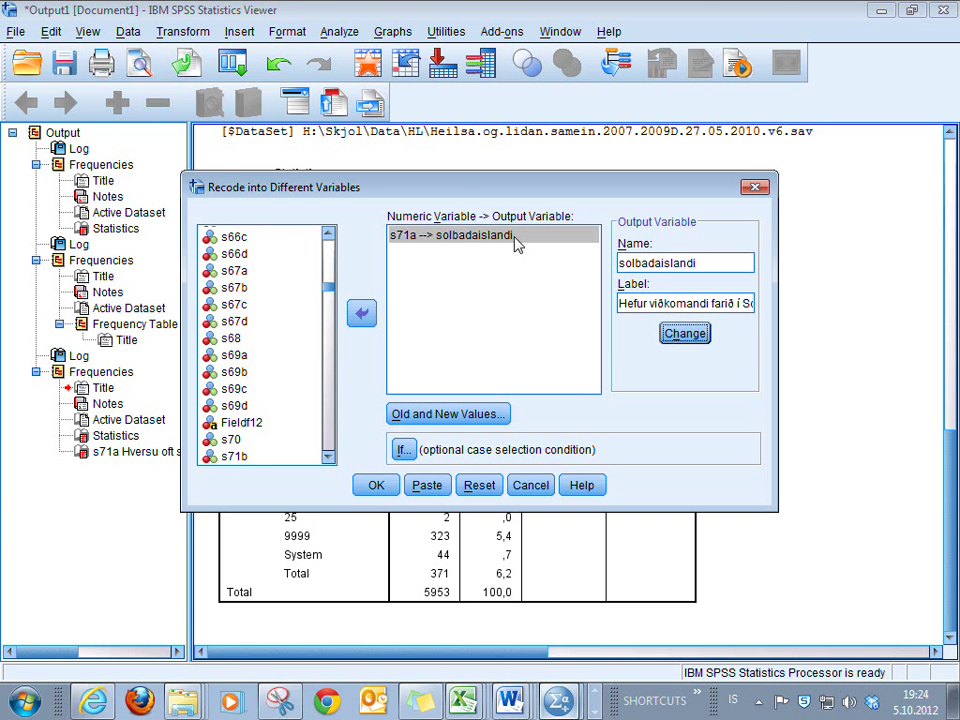
click(473, 414)
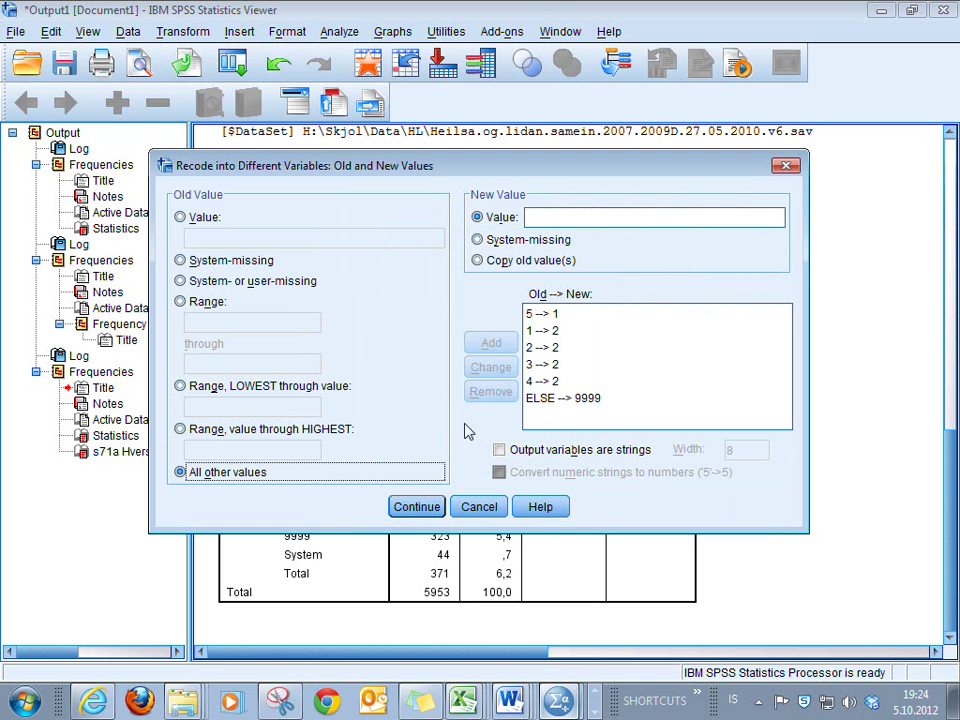
click(535, 314)
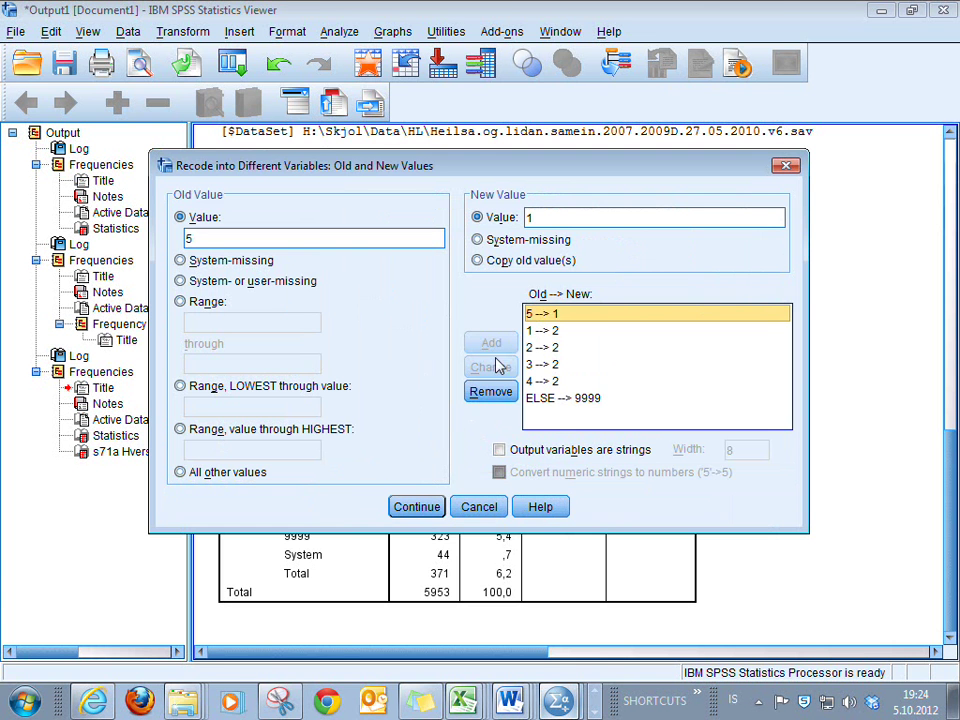
click(490, 391)
click(545, 314)
click(490, 391)
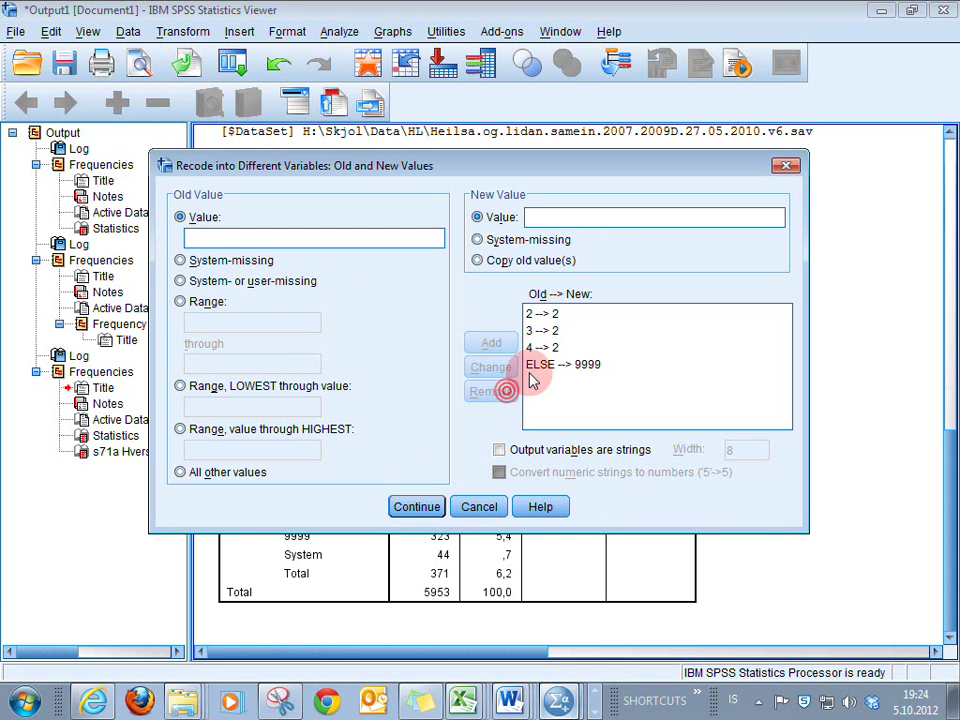
click(535, 314)
click(490, 391)
click(538, 330)
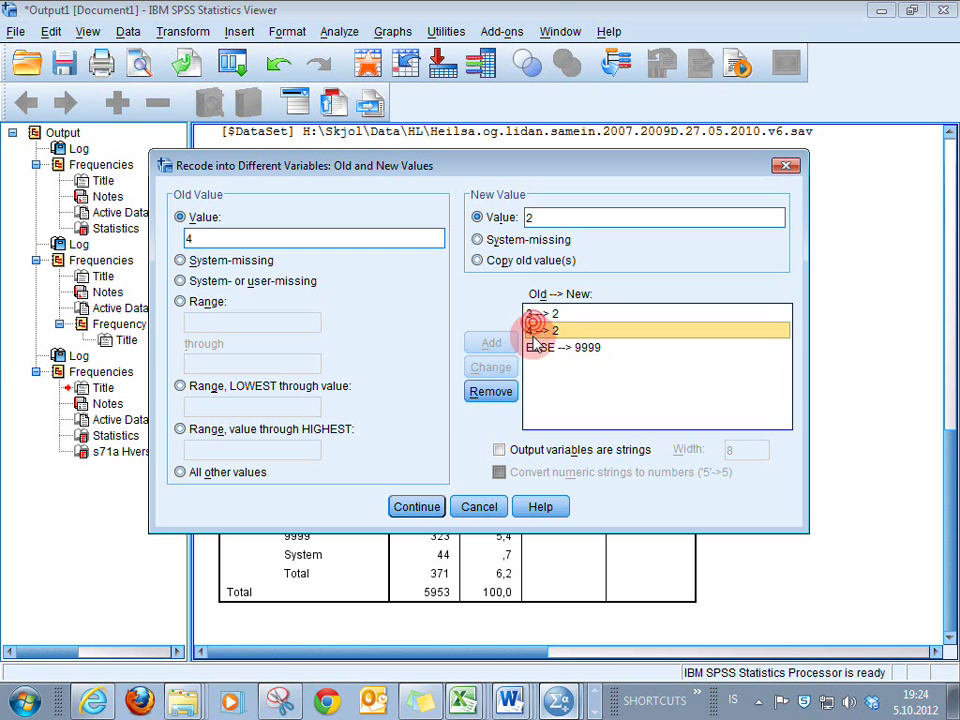
click(490, 391)
click(545, 313)
click(488, 392)
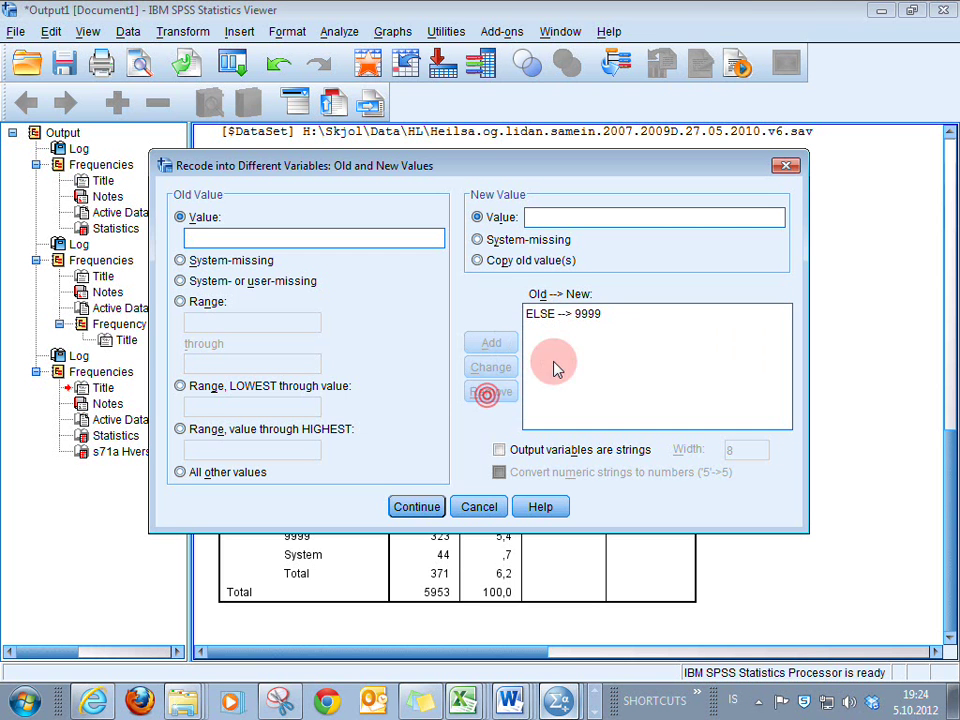
click(560, 314)
click(490, 391)
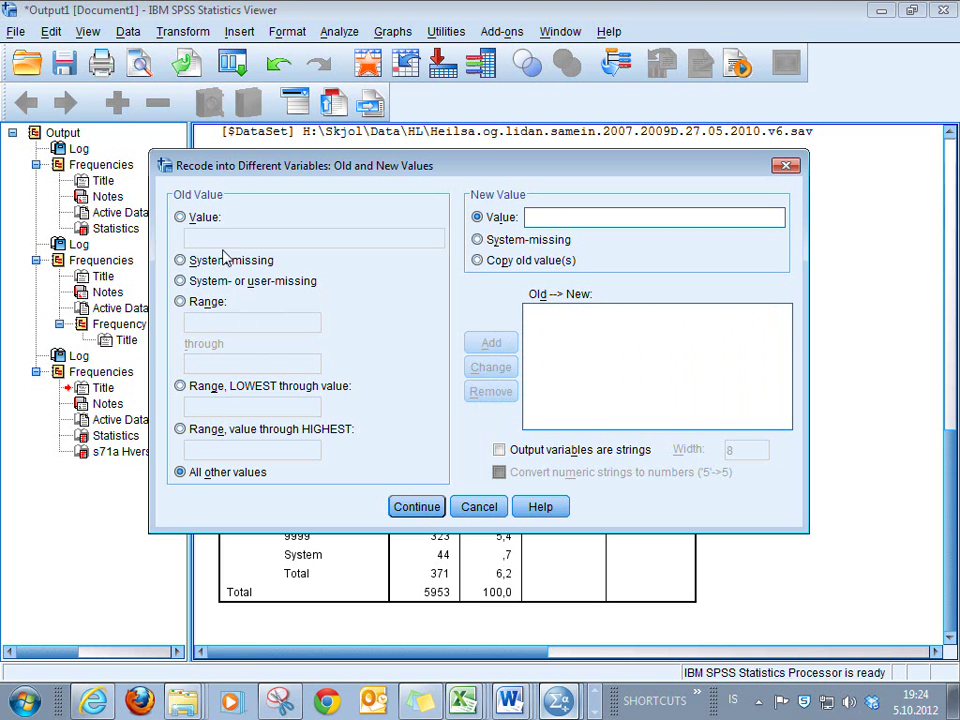
click(184, 218)
text(1)
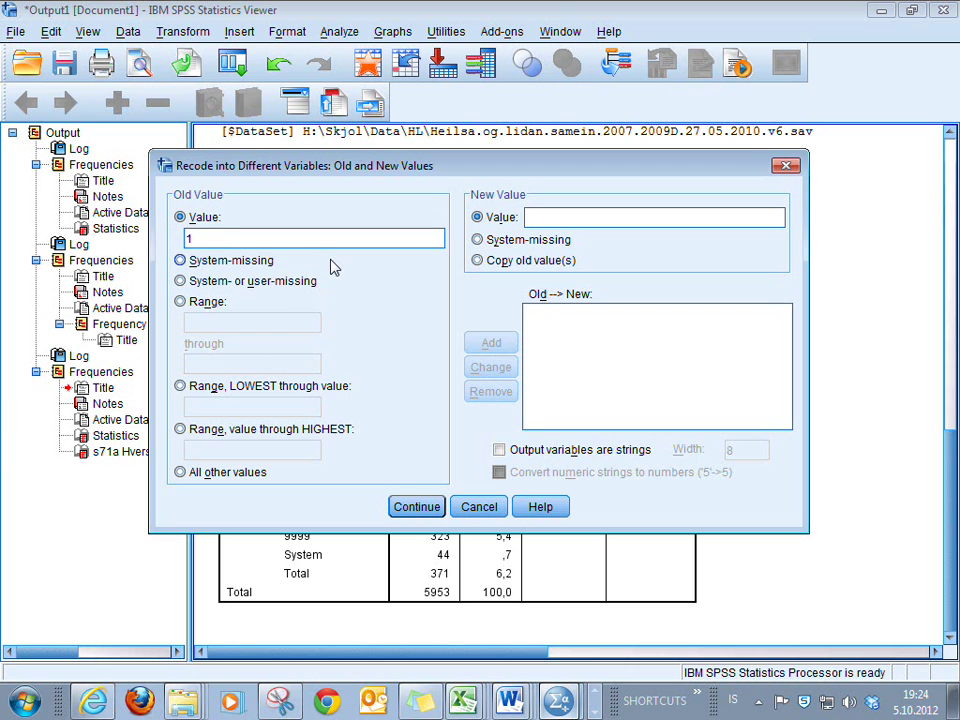
key(BackSpace)
text(5)
click(579, 217)
text(1)
click(491, 343)
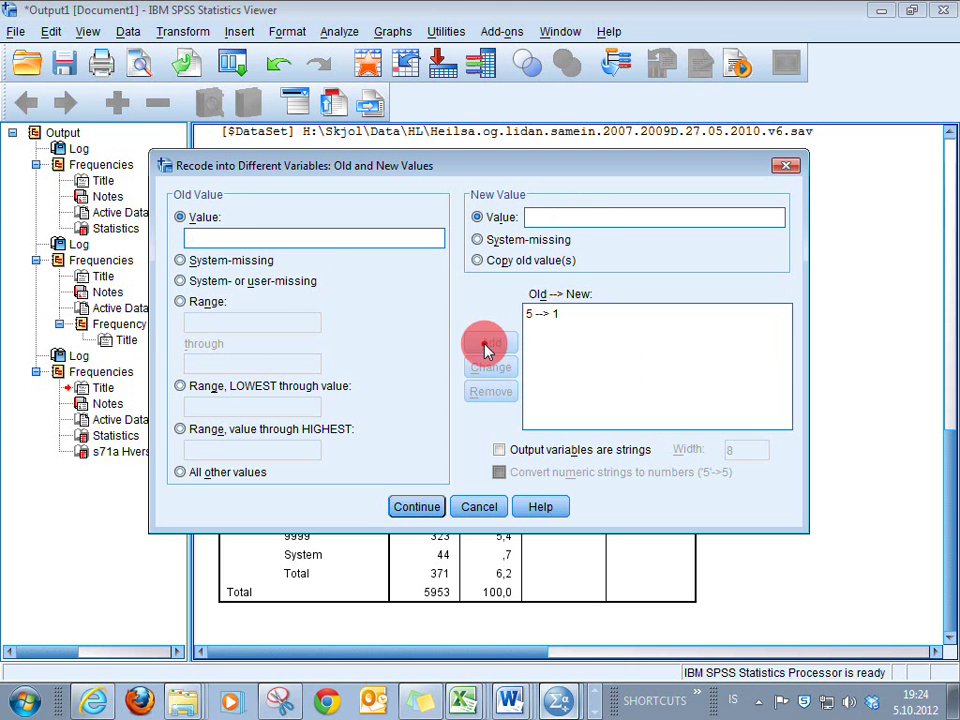
click(203, 241)
text(2)
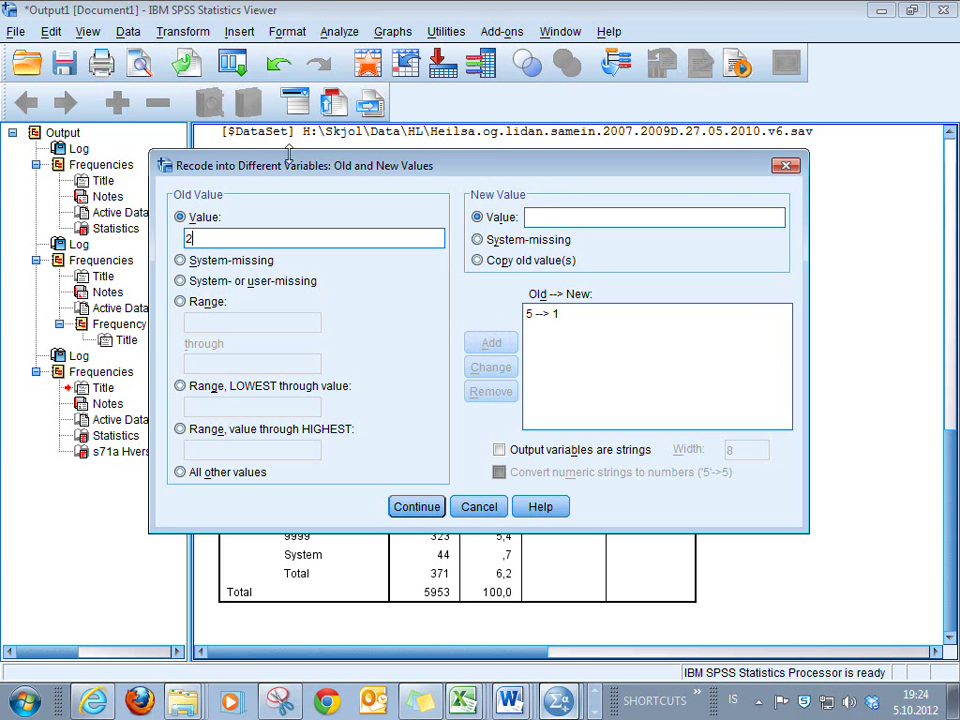
drag(307, 169, 545, 157)
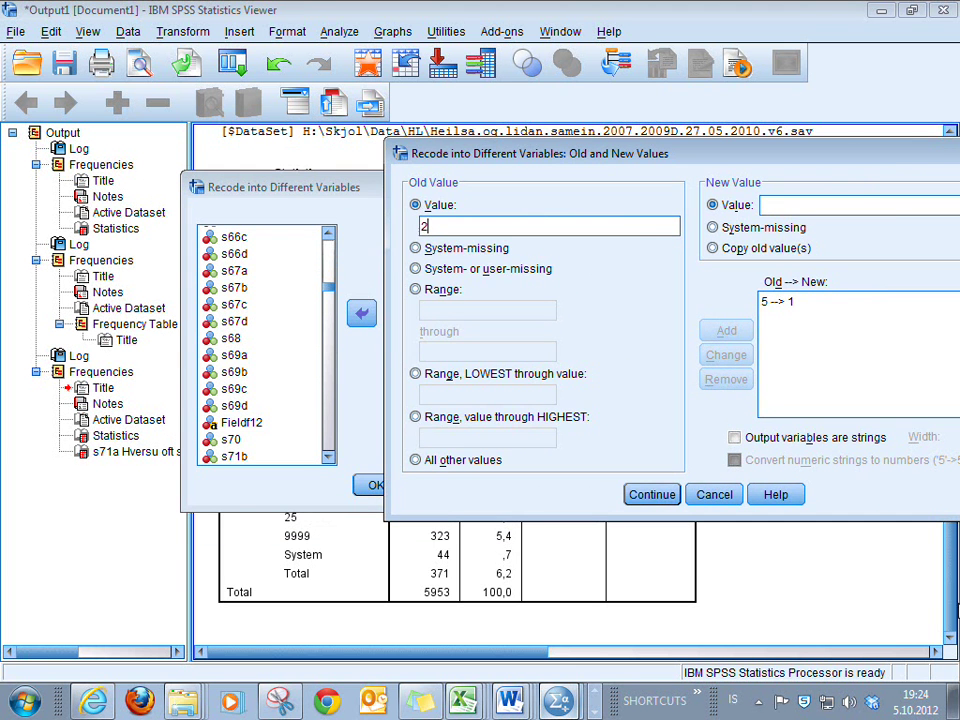
click(713, 494)
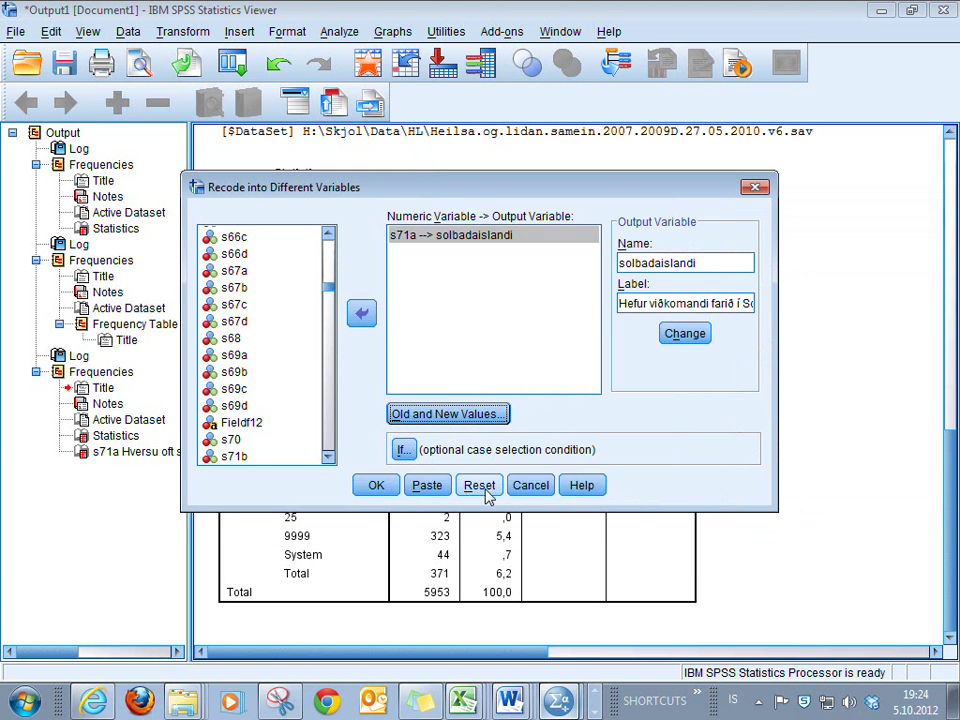
Remove all the leftover old-to-new value rules from the s71a recode, including the ELSE rule.
drag(487, 193, 778, 272)
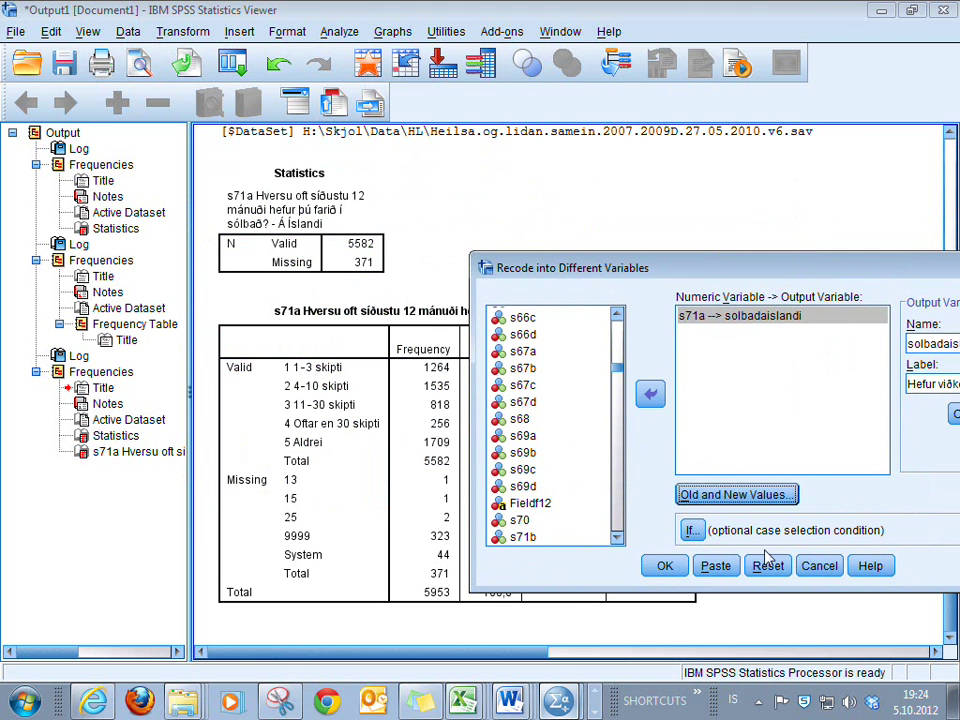
click(737, 494)
click(692, 394)
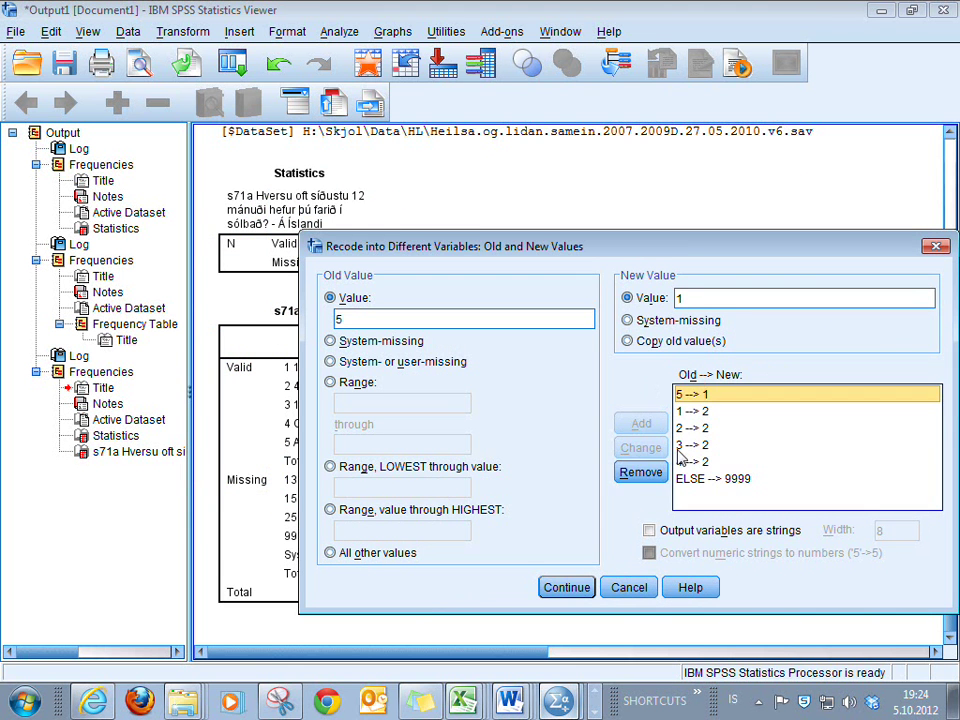
click(640, 471)
click(692, 394)
click(640, 471)
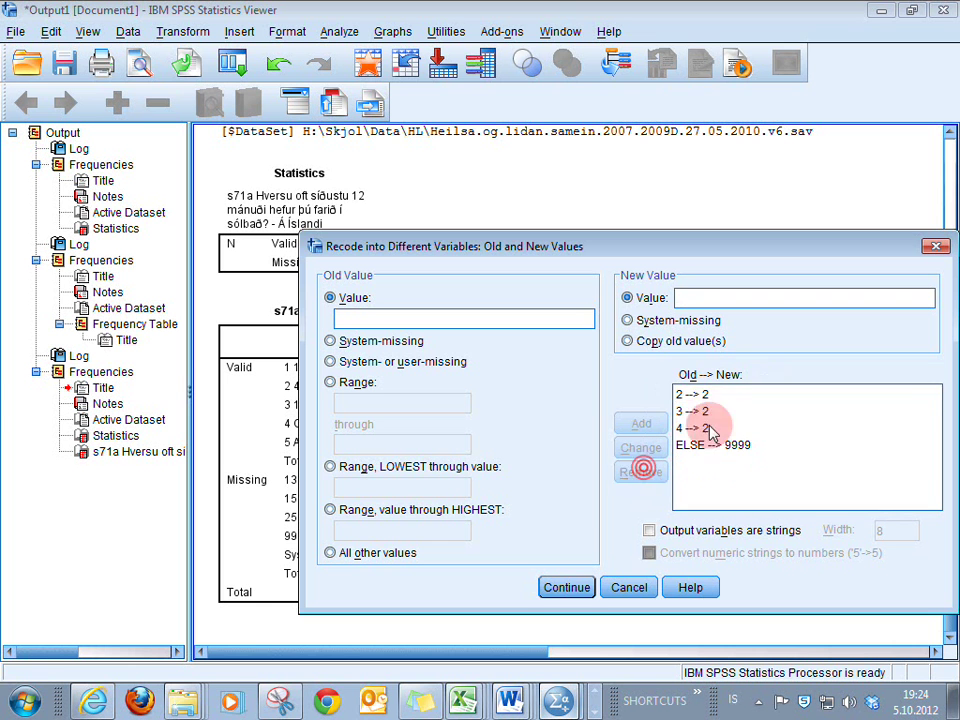
click(692, 394)
click(640, 471)
click(705, 395)
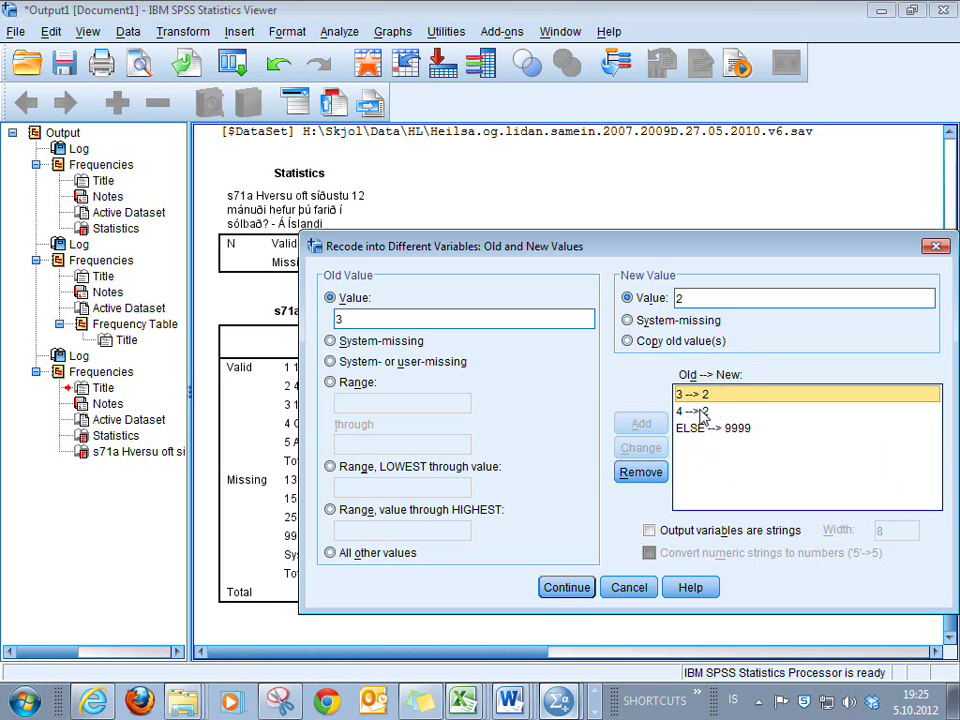
click(705, 411)
click(640, 471)
click(682, 411)
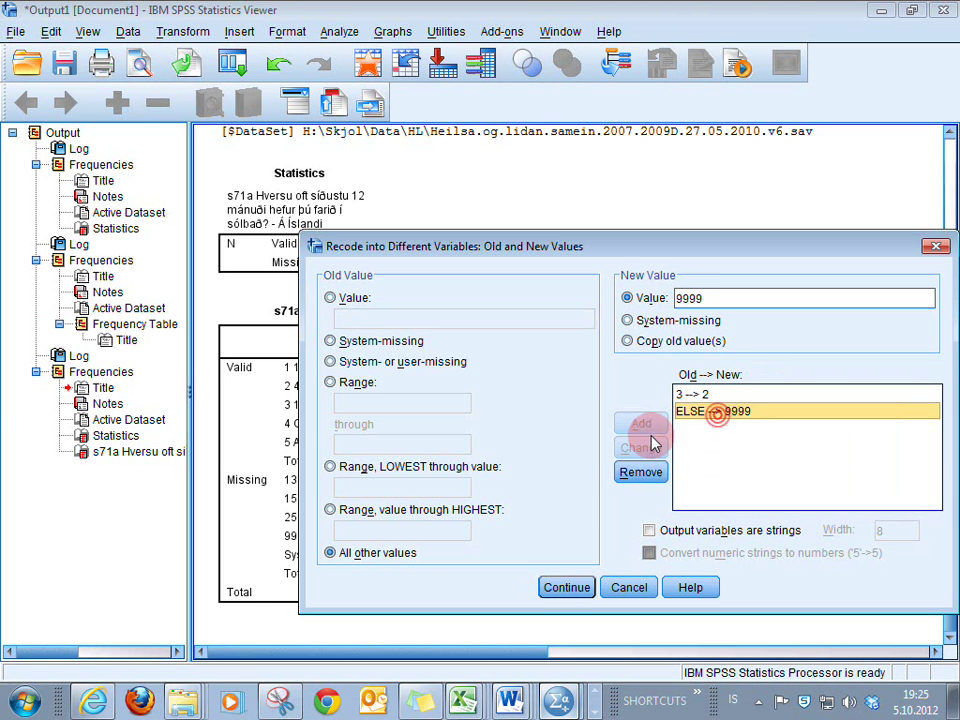
click(640, 471)
click(692, 394)
click(640, 471)
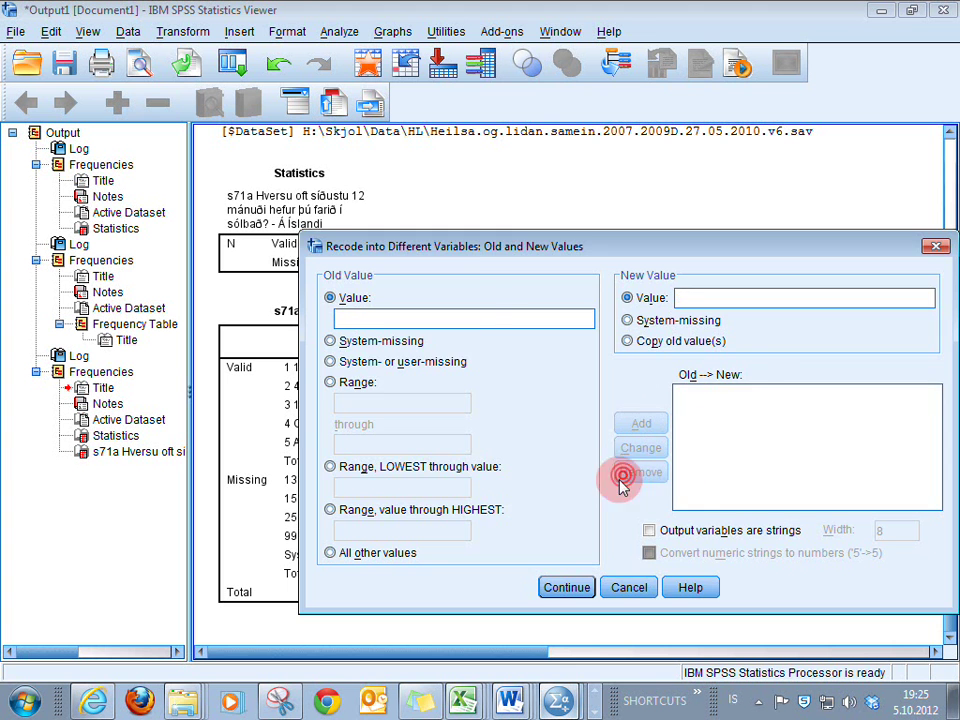
Add a rule to the s71a recode that turns old value 5 into new value 1.
drag(563, 251, 677, 241)
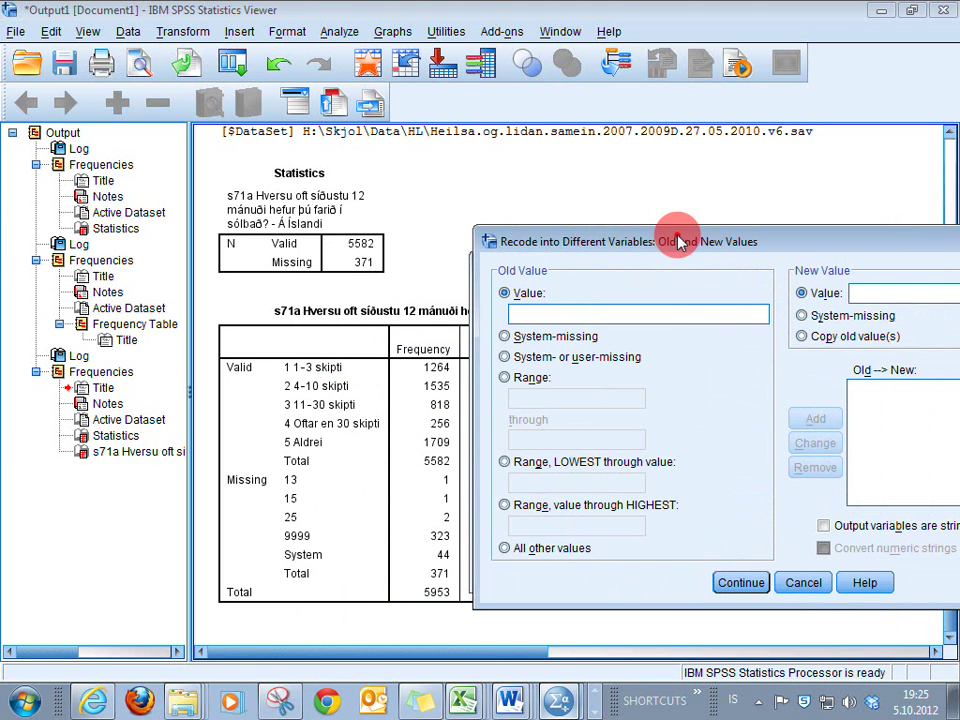
click(540, 313)
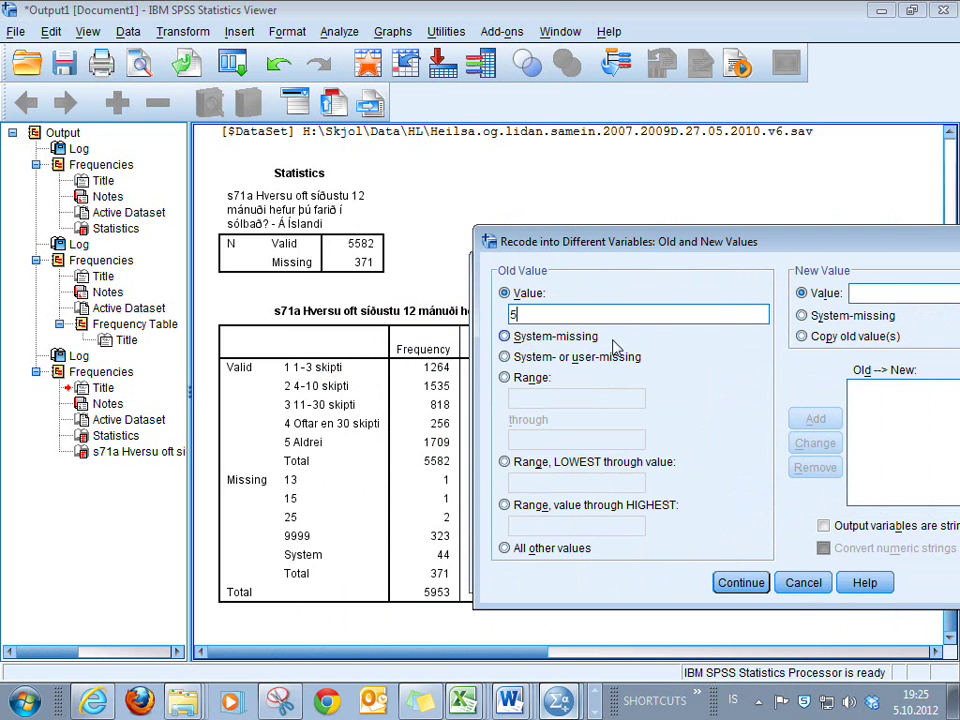
click(885, 294)
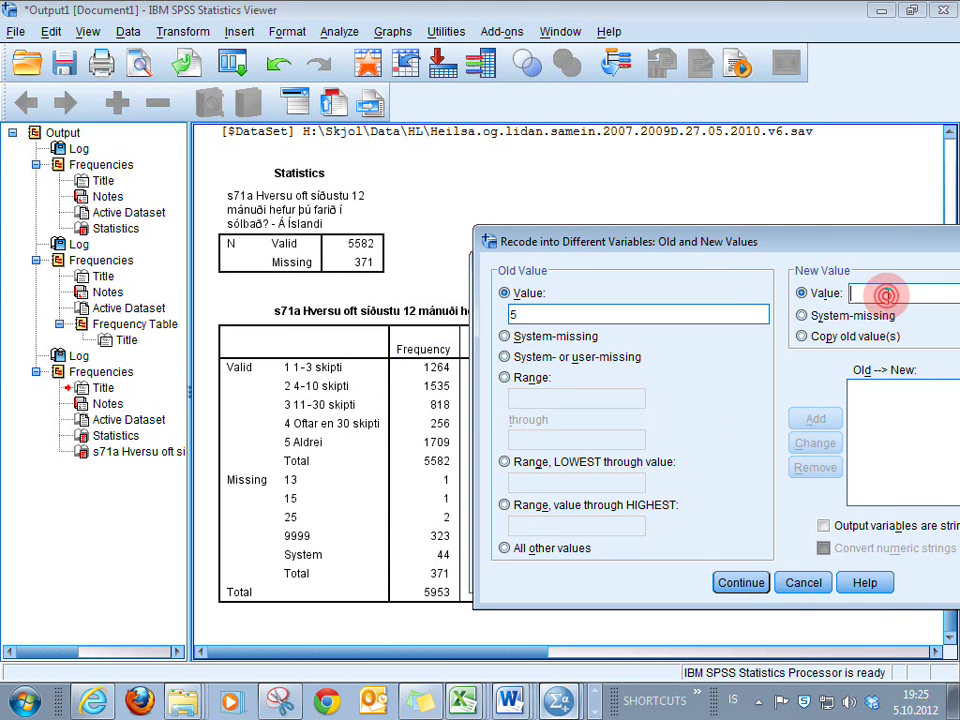
text(1)
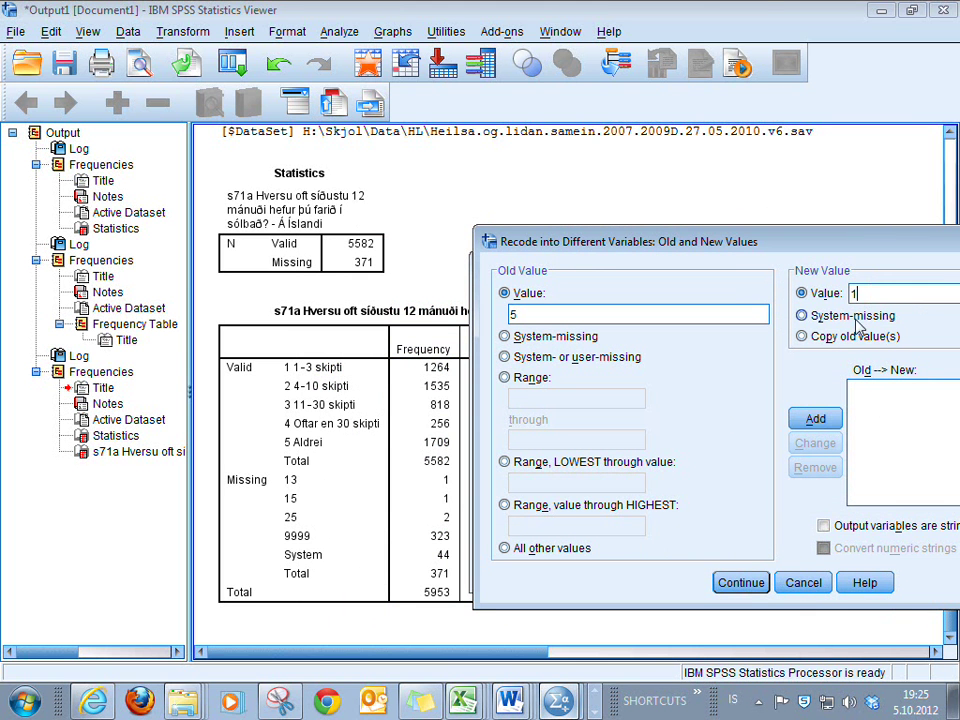
click(816, 420)
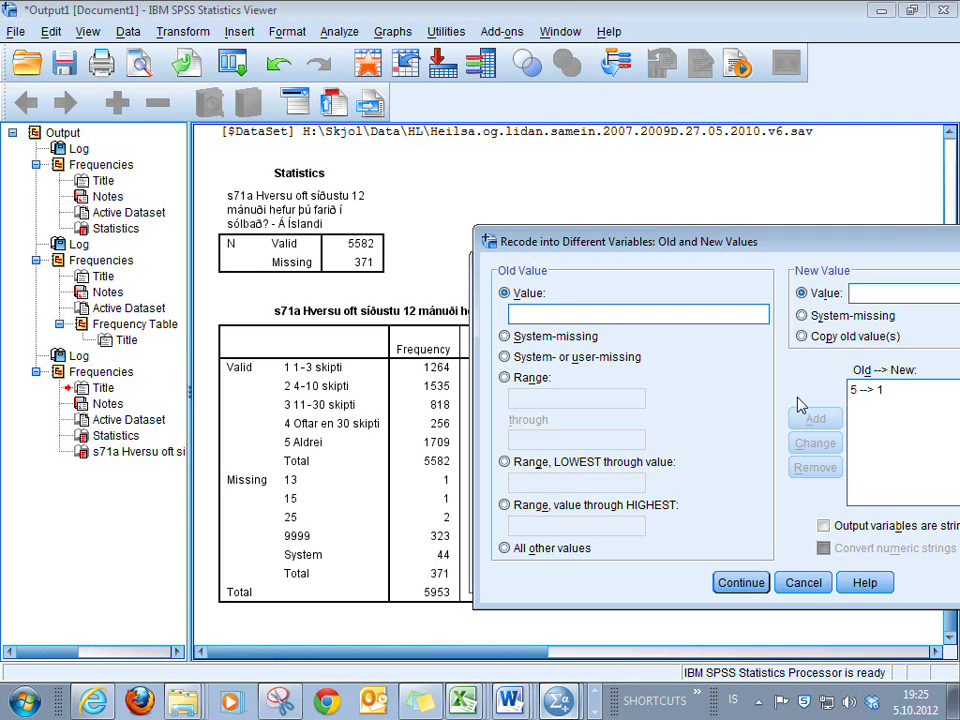
Add two separate rules that recode old values 1 and 2 of s71a into new value 2.
click(598, 317)
text(1)
click(900, 300)
text(2)
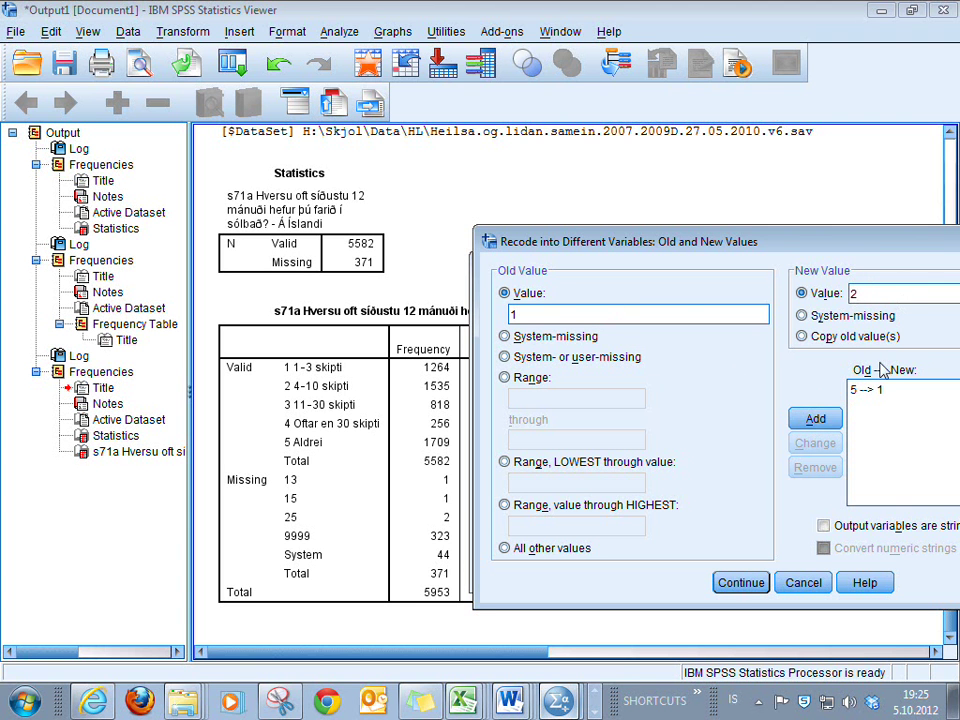
click(815, 419)
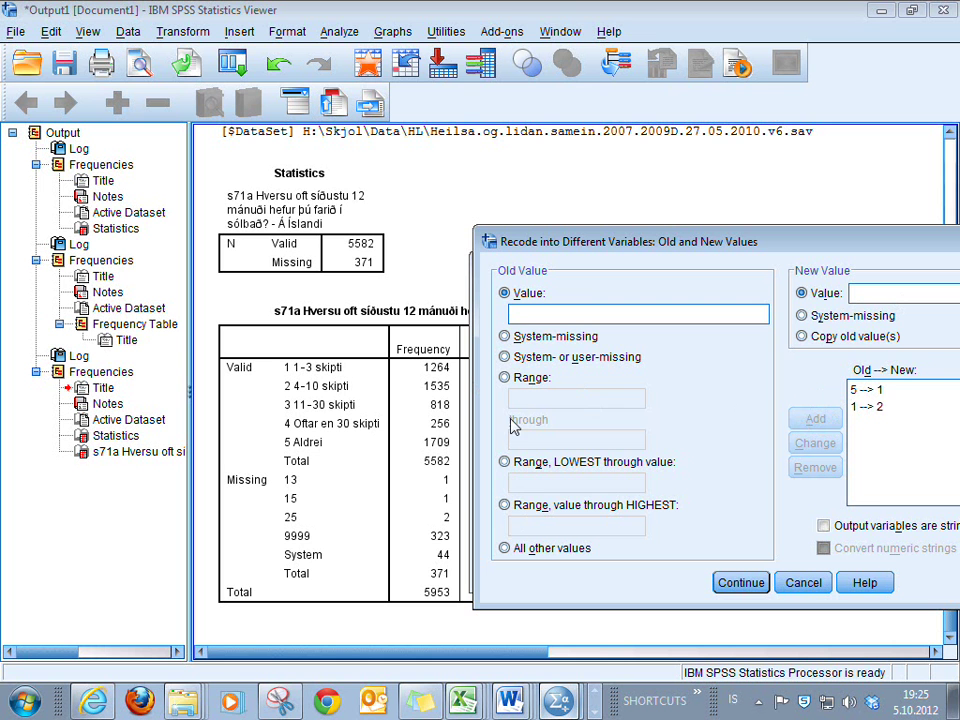
click(536, 315)
text(2)
click(862, 298)
text(2)
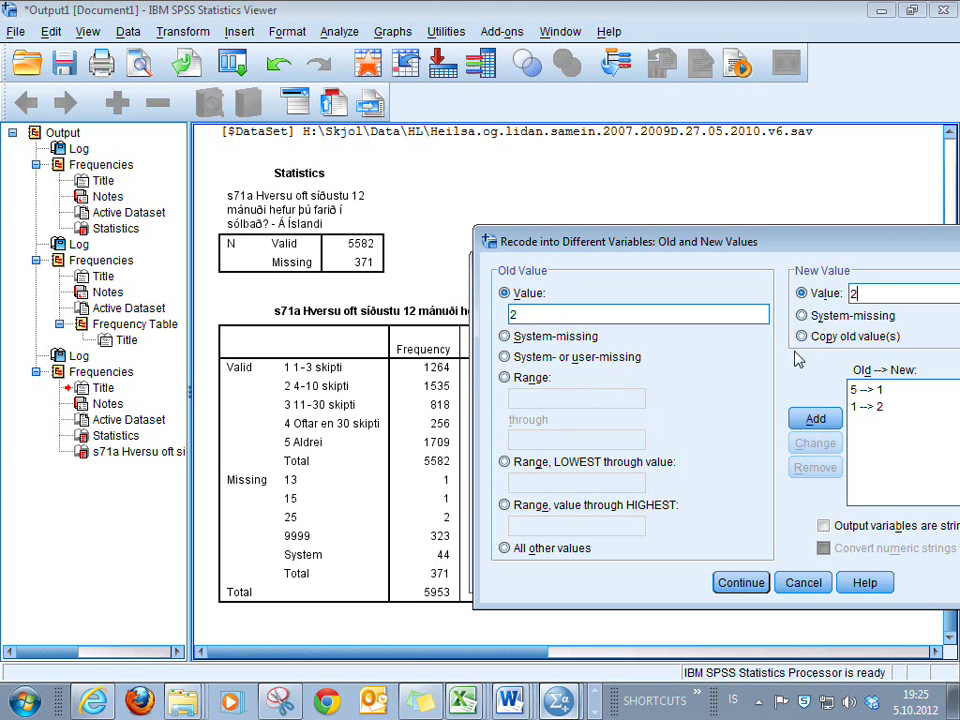
click(815, 419)
Add two separate rules that recode old values 3 and 4 of s71a into new value 2.
click(551, 311)
text(3)
click(925, 293)
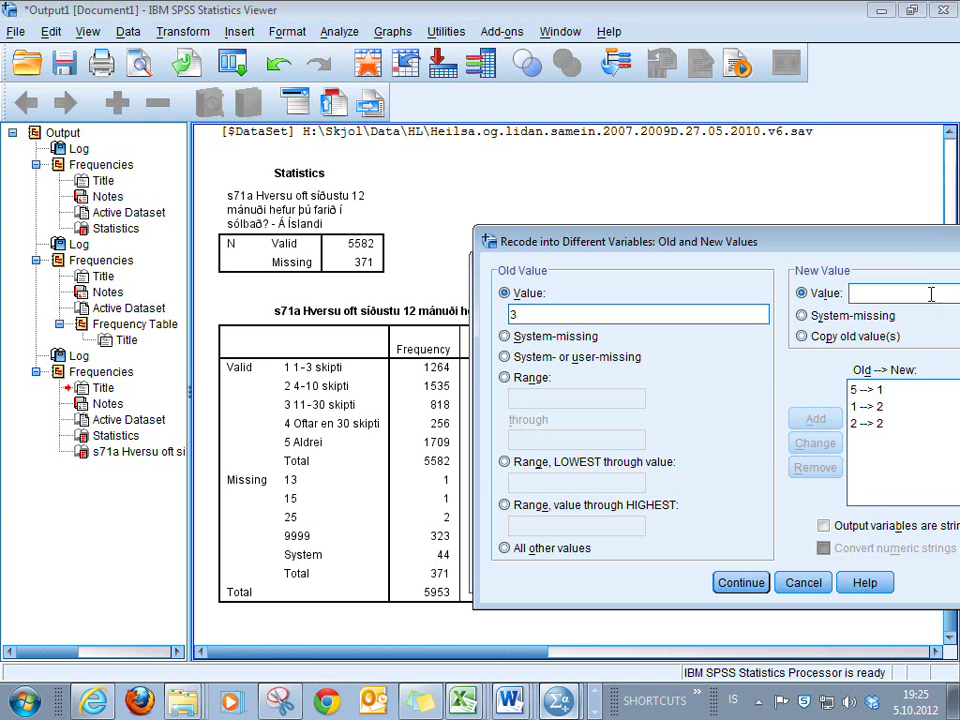
text(2)
click(815, 419)
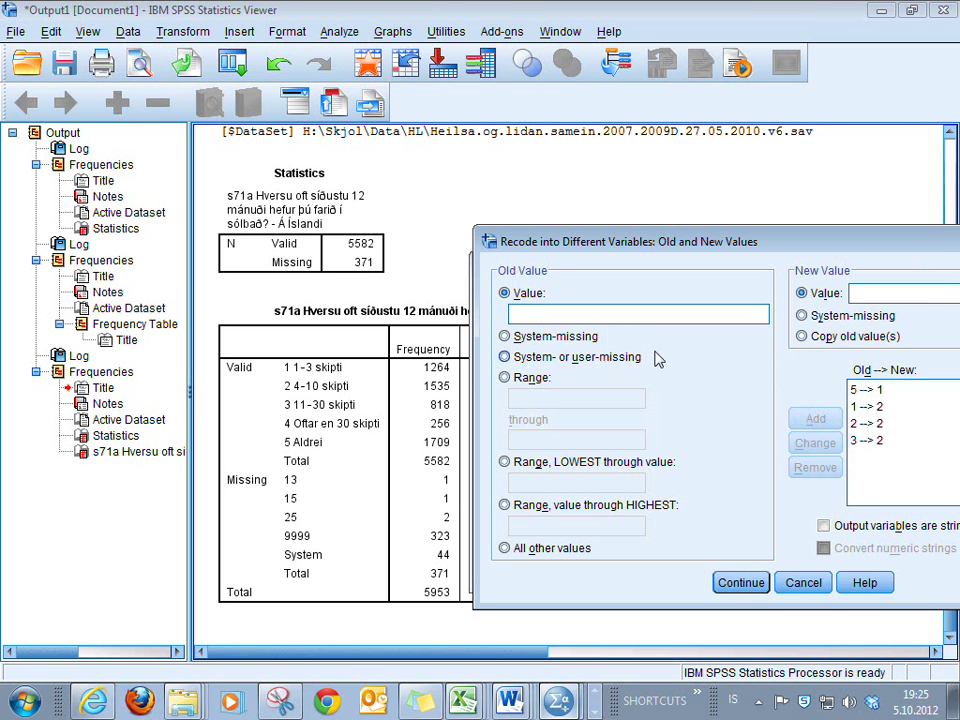
click(610, 316)
text(4)
click(889, 296)
text(2)
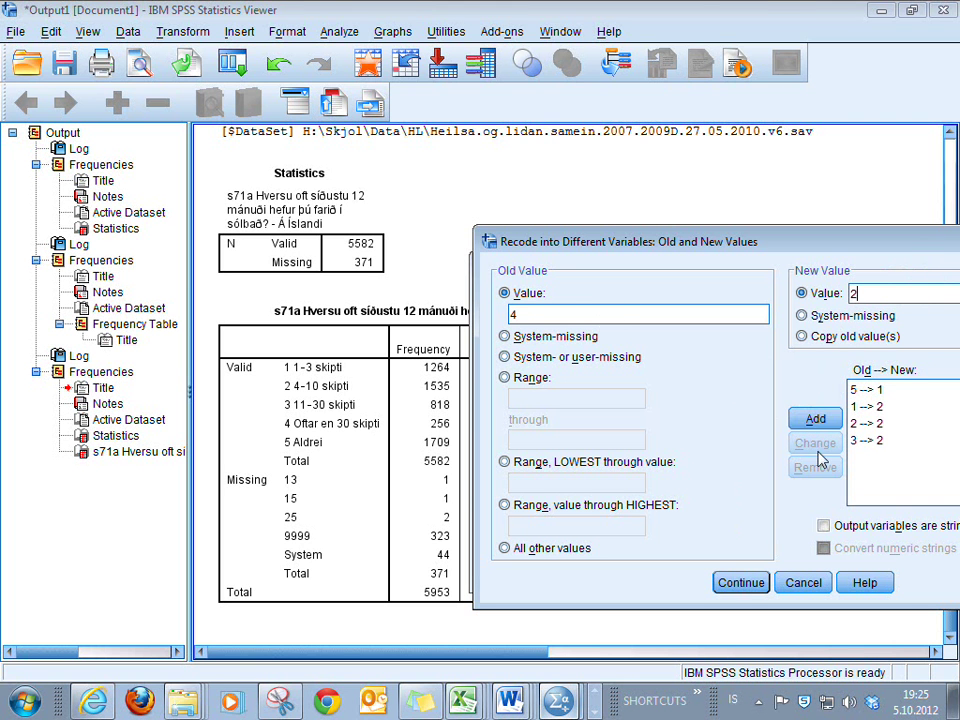
click(816, 419)
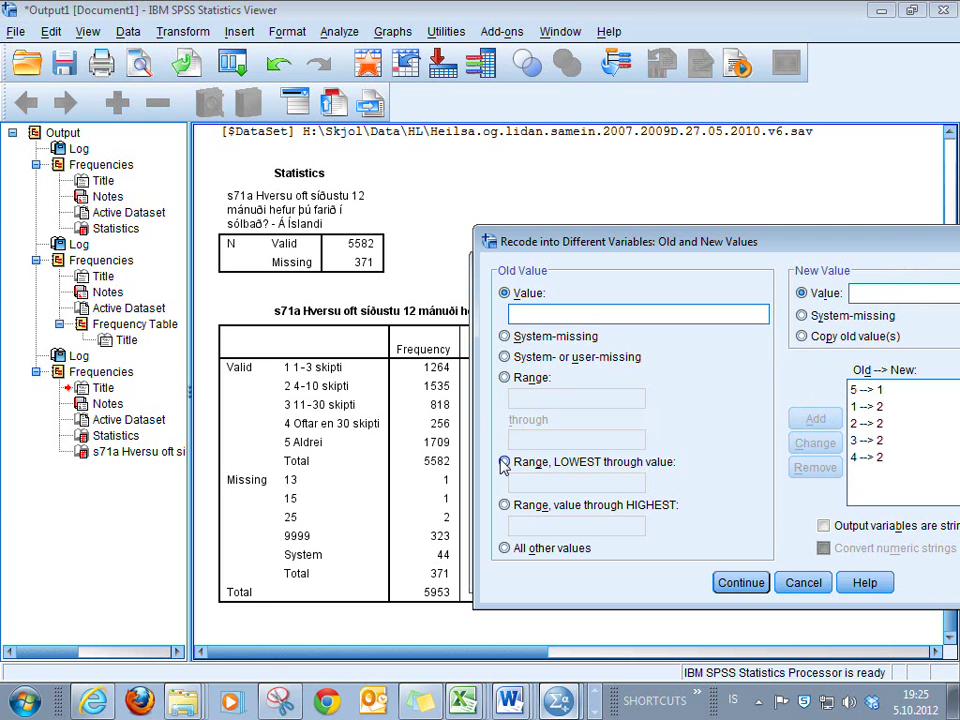
Try a rule recoding the range 2 through 4 into new value 2 and remove it from the rule list.
click(530, 379)
click(563, 398)
text(2)
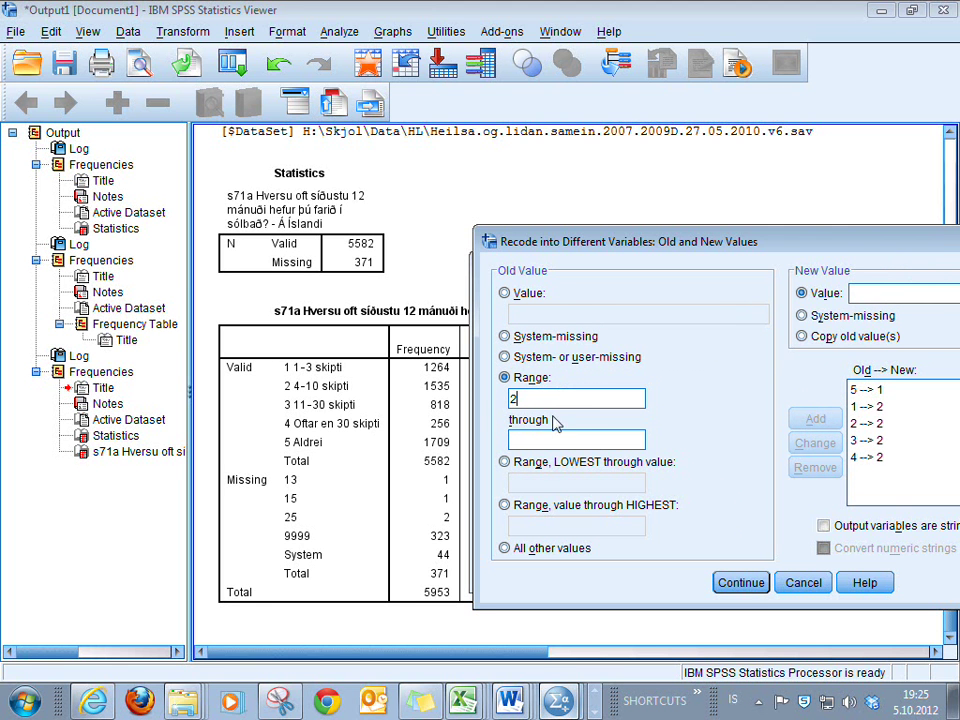
click(544, 443)
click(915, 293)
text(2)
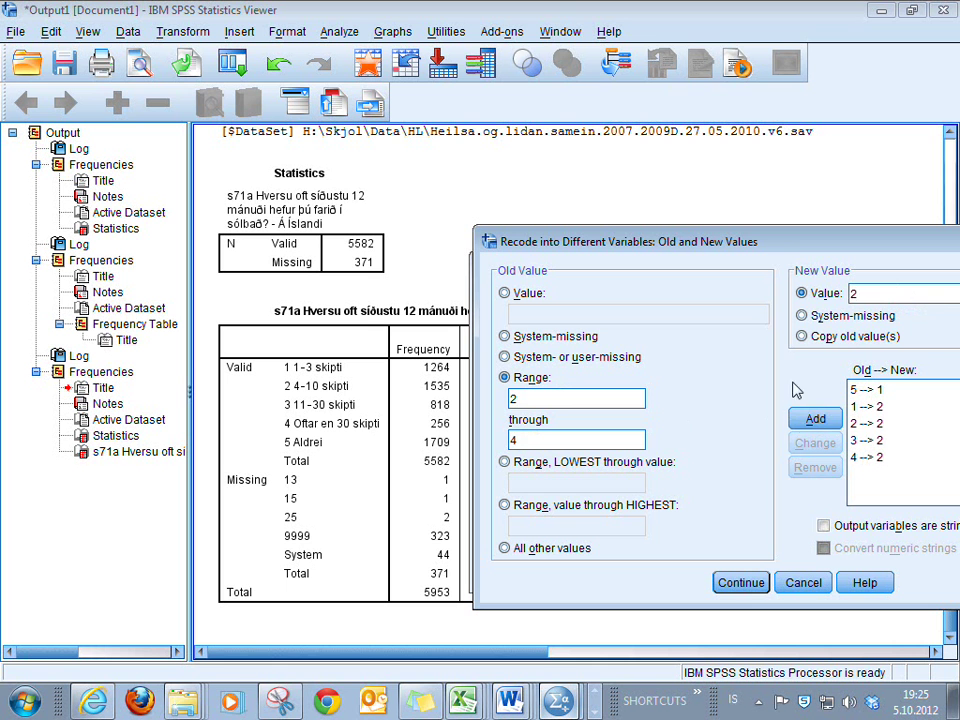
click(813, 418)
click(858, 473)
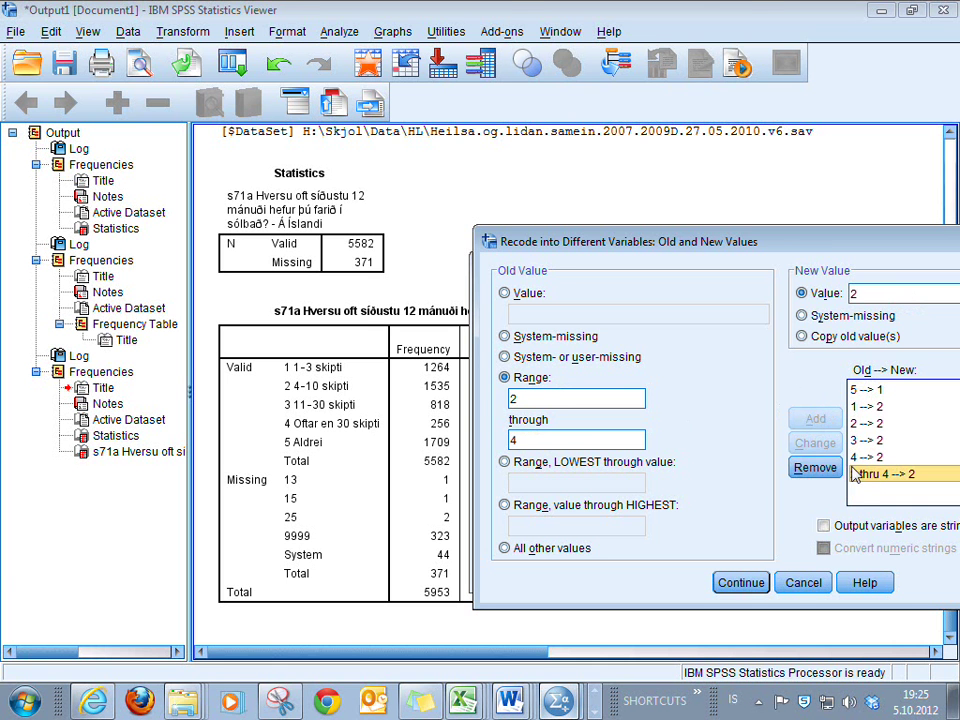
click(830, 467)
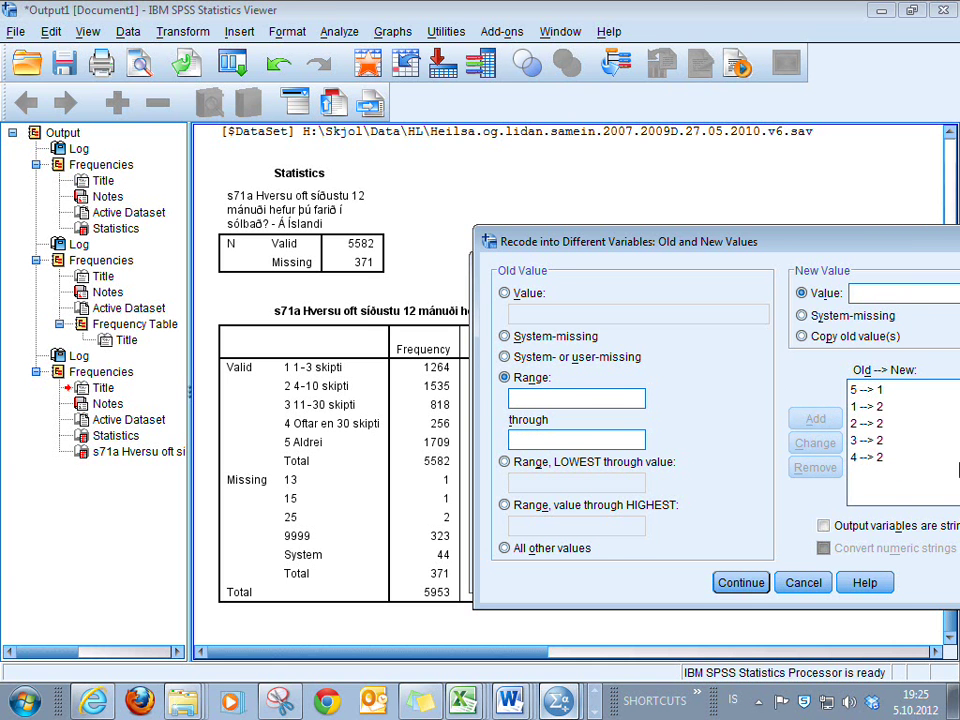
Accept the old and new value rules and run the recode of s71a into solbadaislandi.
click(740, 582)
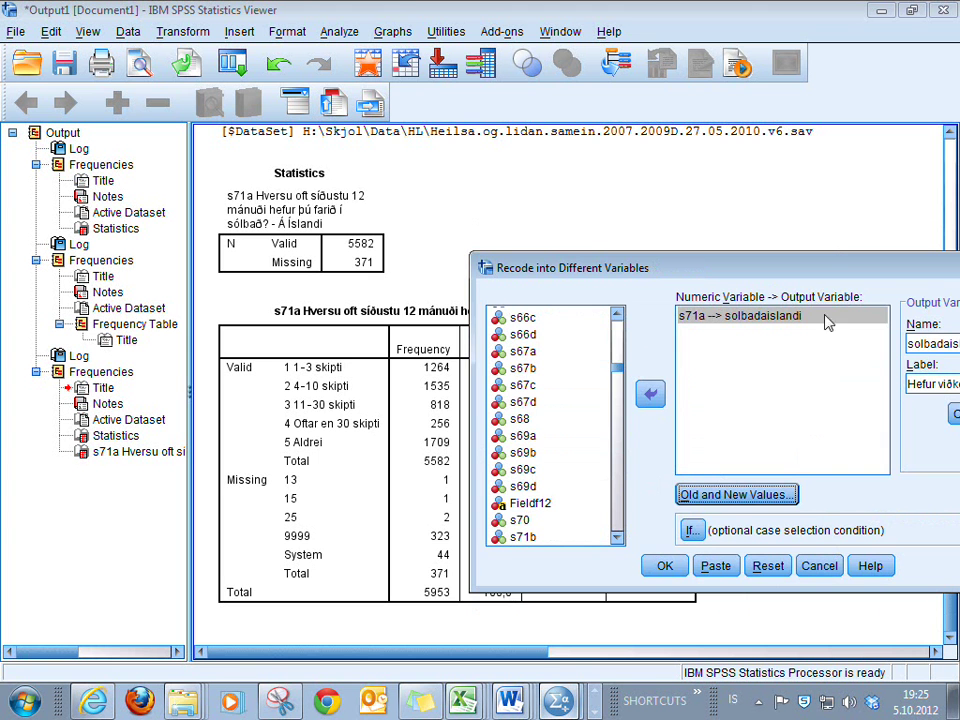
drag(819, 268, 739, 232)
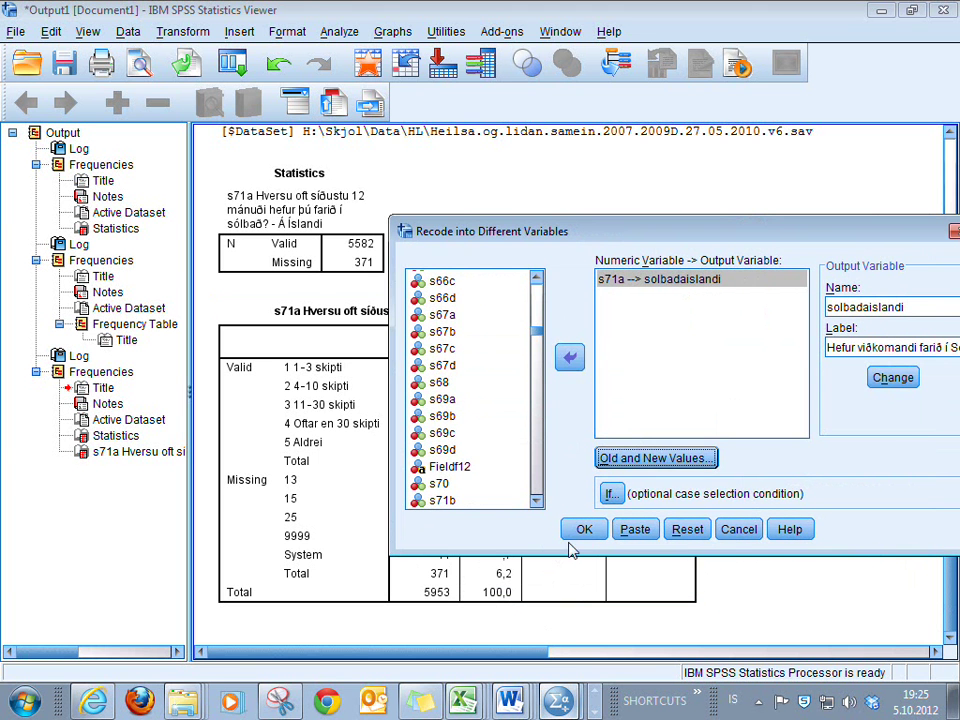
click(583, 529)
click(584, 531)
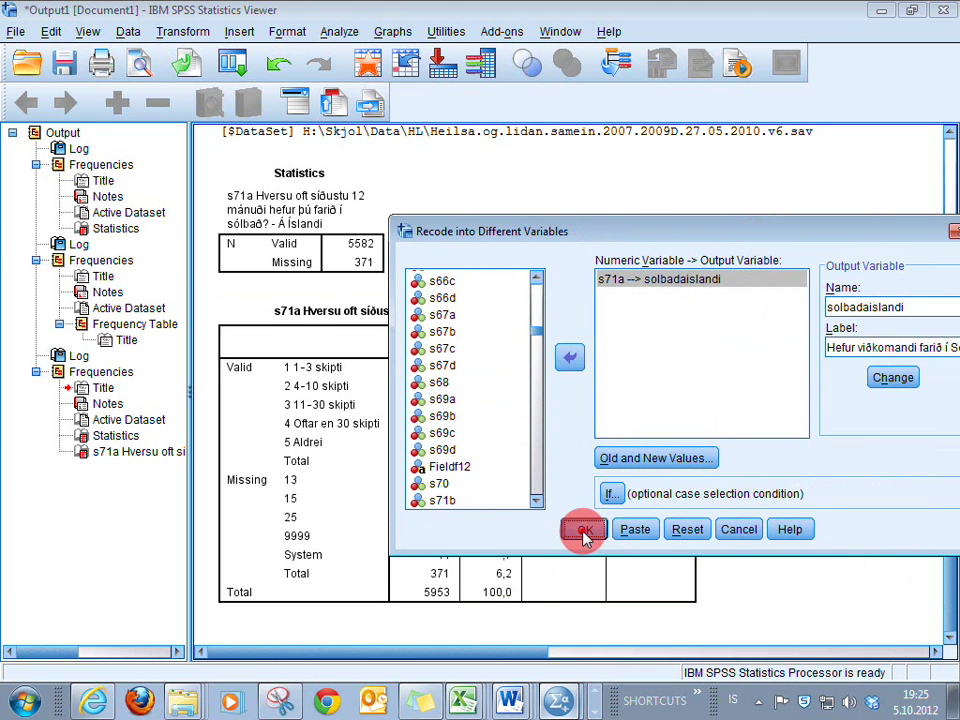
Switch to the Data Editor's variable list and examine the definition of the new variable solbadaislandi at its end.
key(alt+Tab)
scroll(360, 503, down, 9)
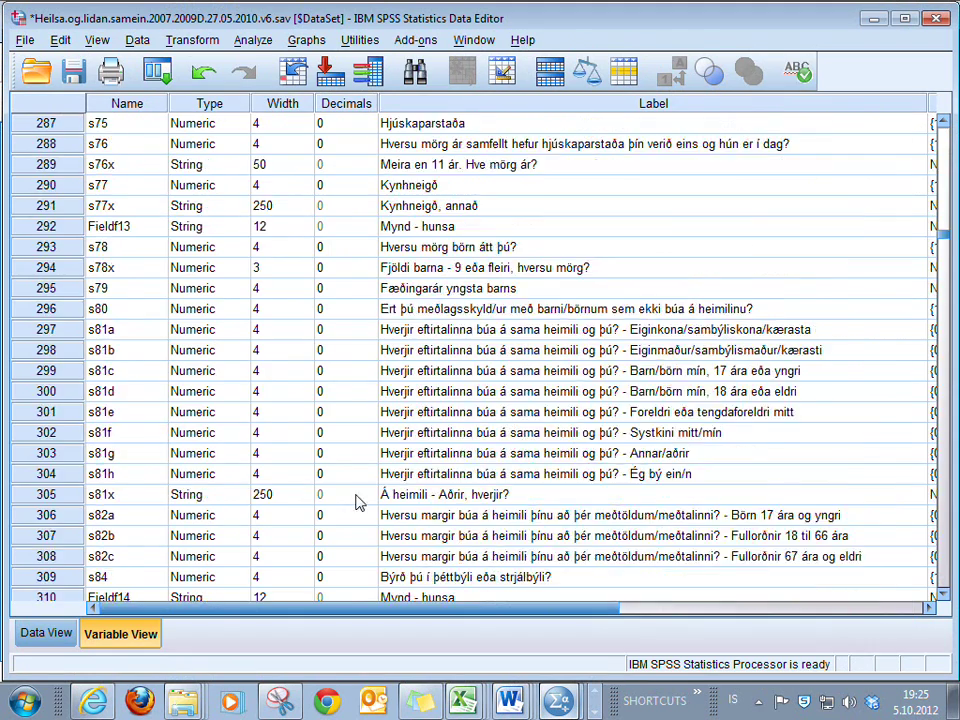
scroll(360, 503, down, 20)
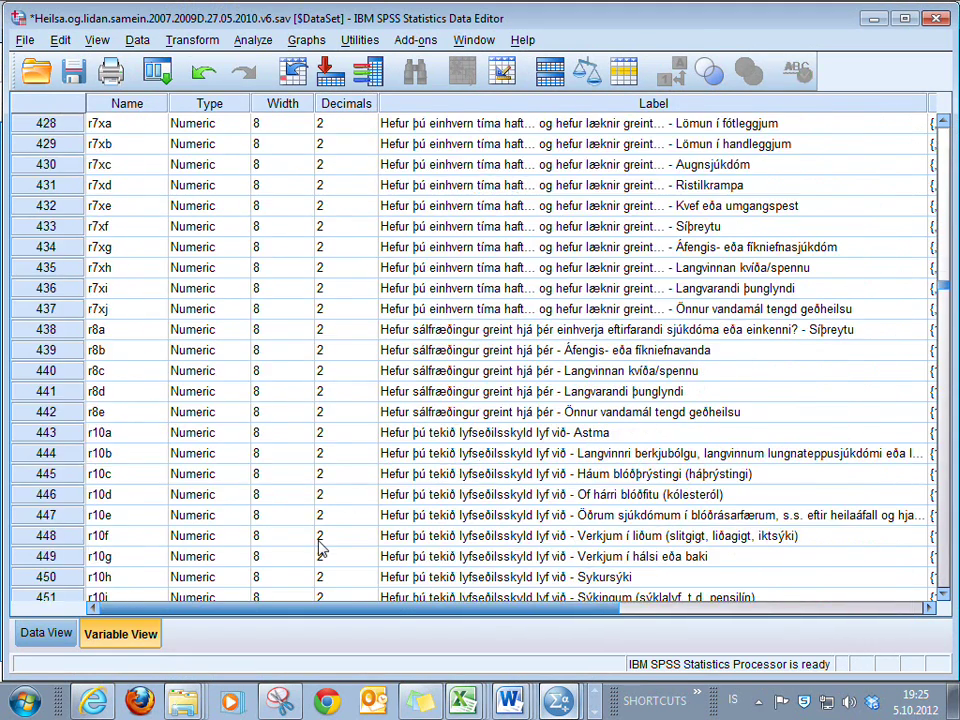
key(ctrl+End)
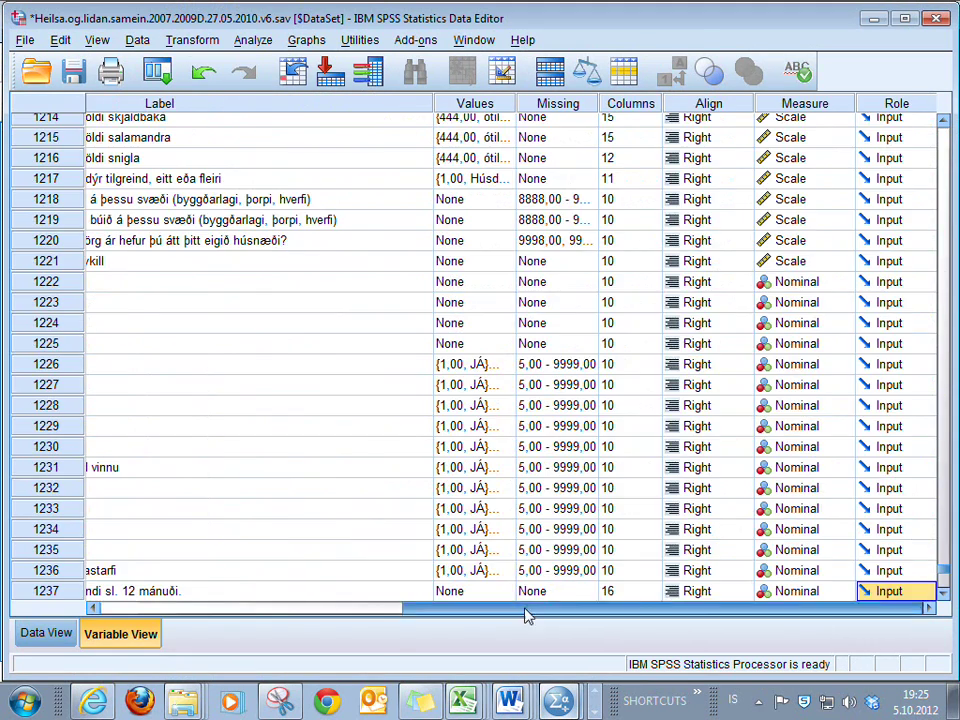
drag(525, 608, 208, 607)
click(155, 579)
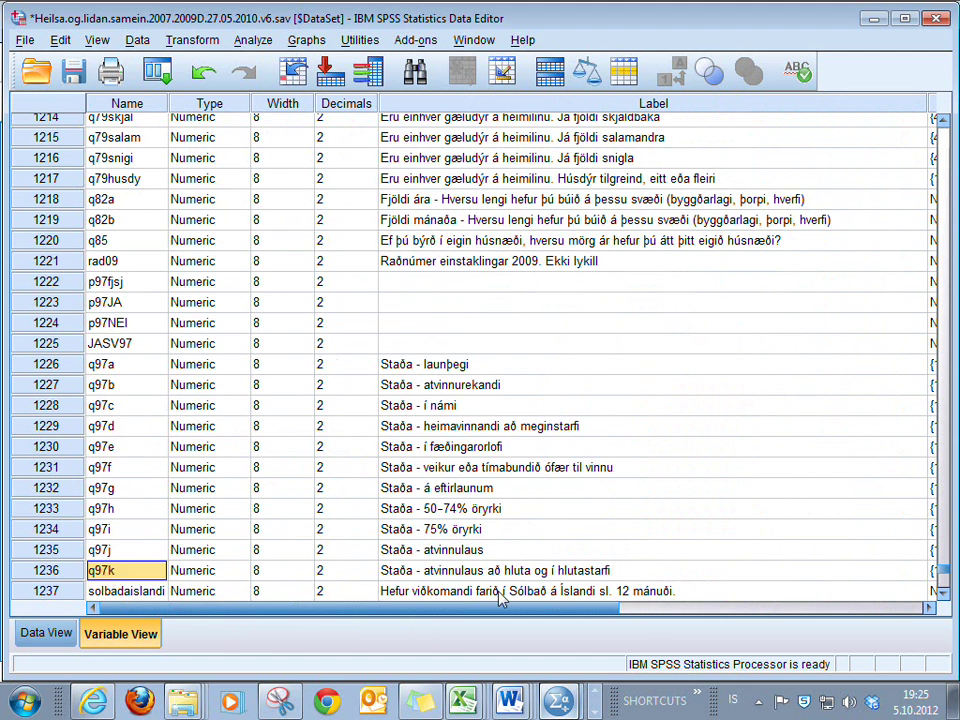
click(838, 595)
key(Right)
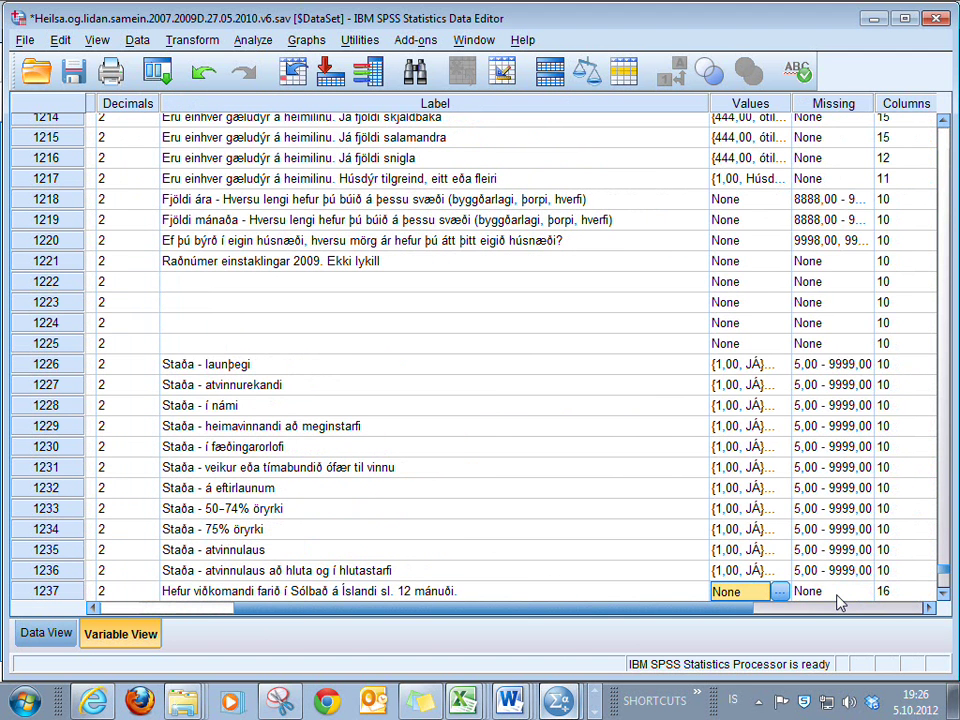
Rerun the s71a to solbadaislandi recode with an added rule that turns all other values into 9999.
click(157, 70)
click(171, 105)
click(450, 235)
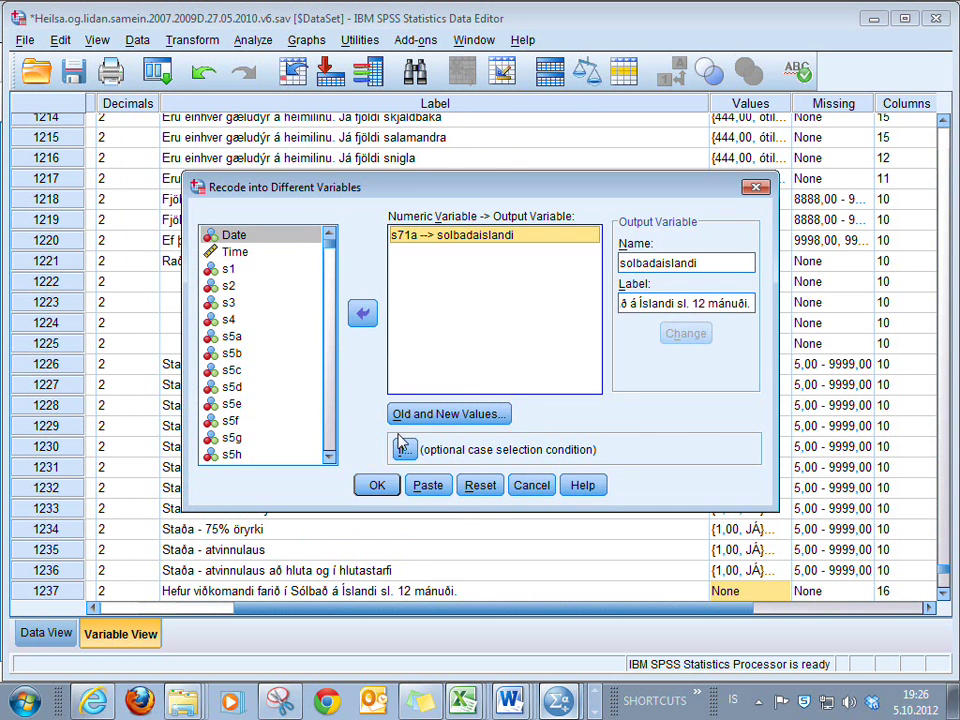
click(449, 414)
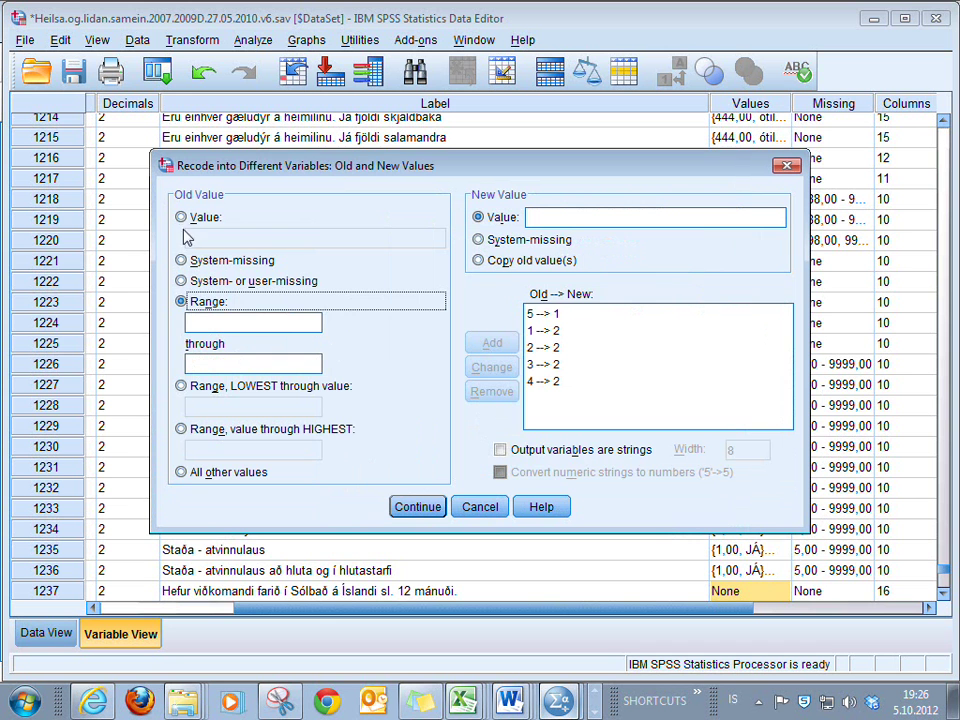
click(197, 473)
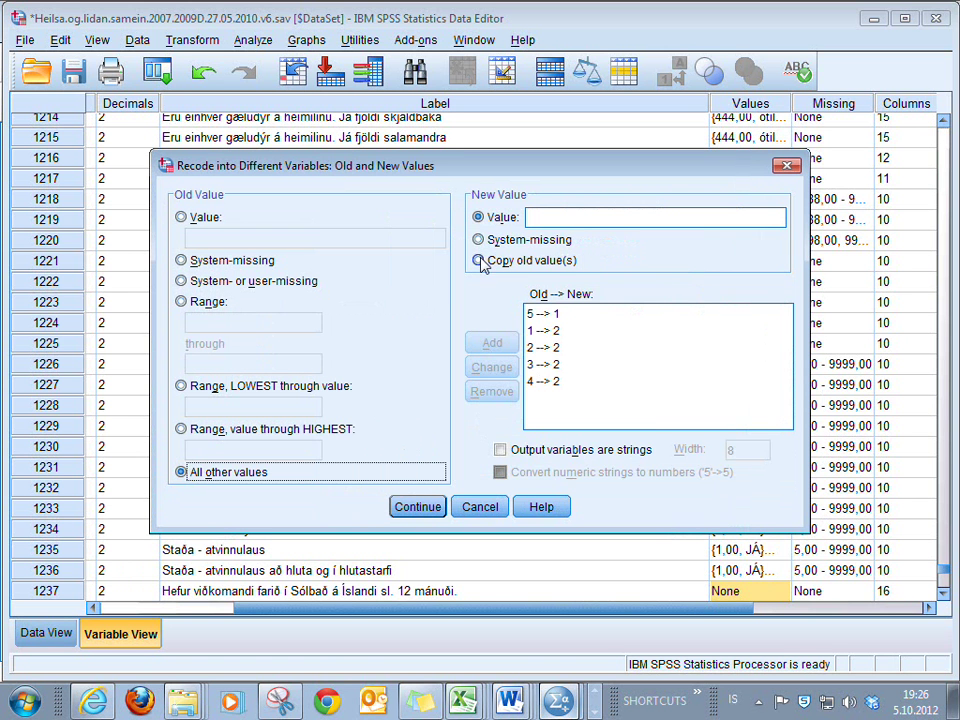
click(564, 216)
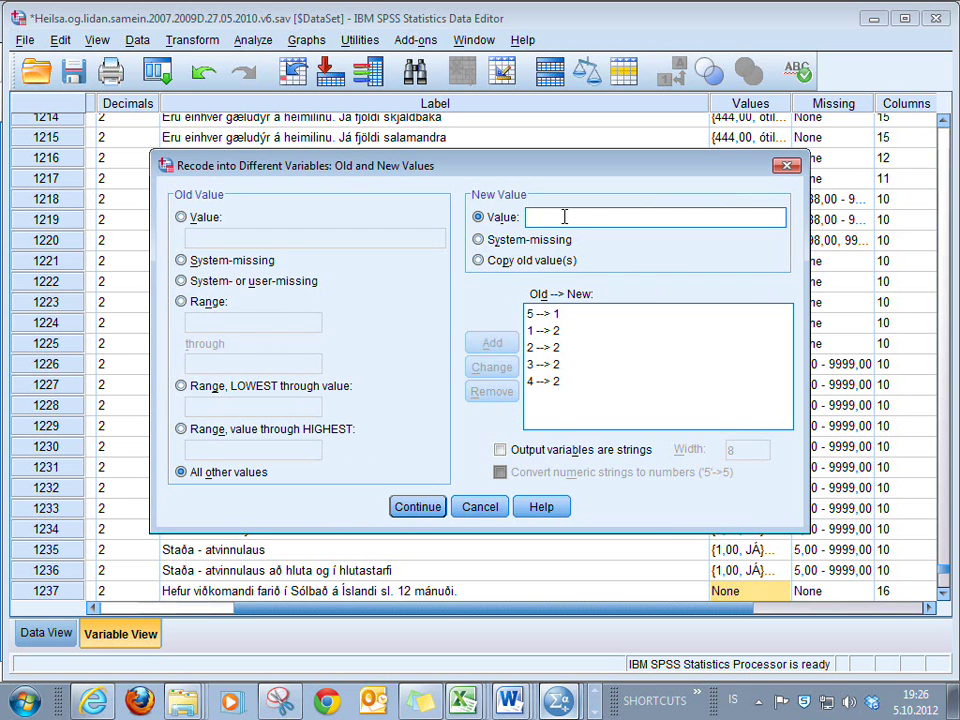
text(9999)
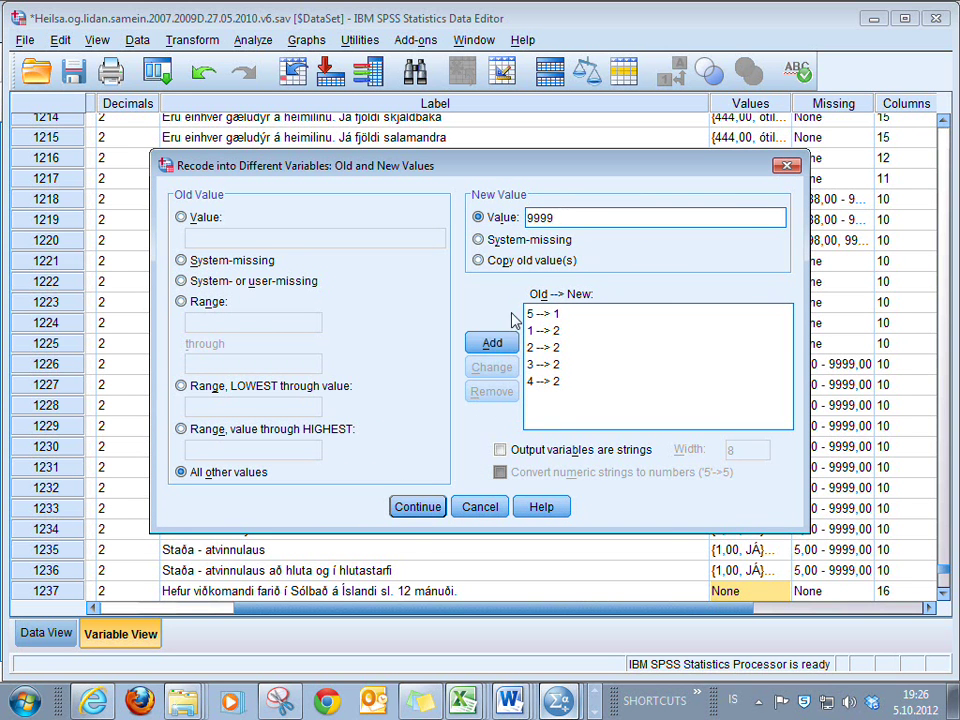
click(490, 345)
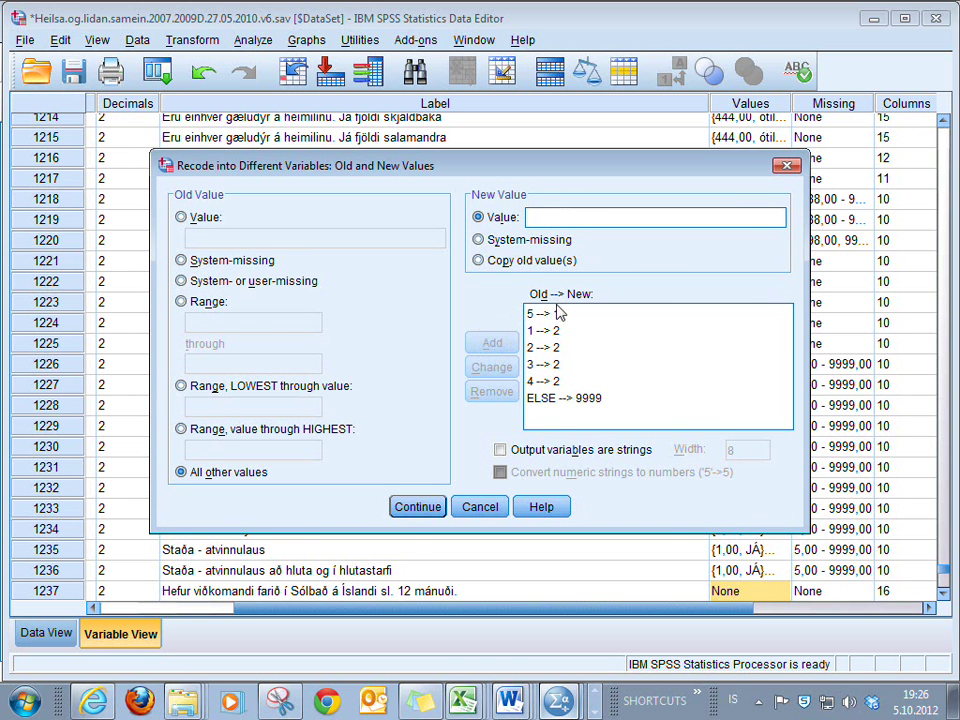
click(427, 507)
click(384, 486)
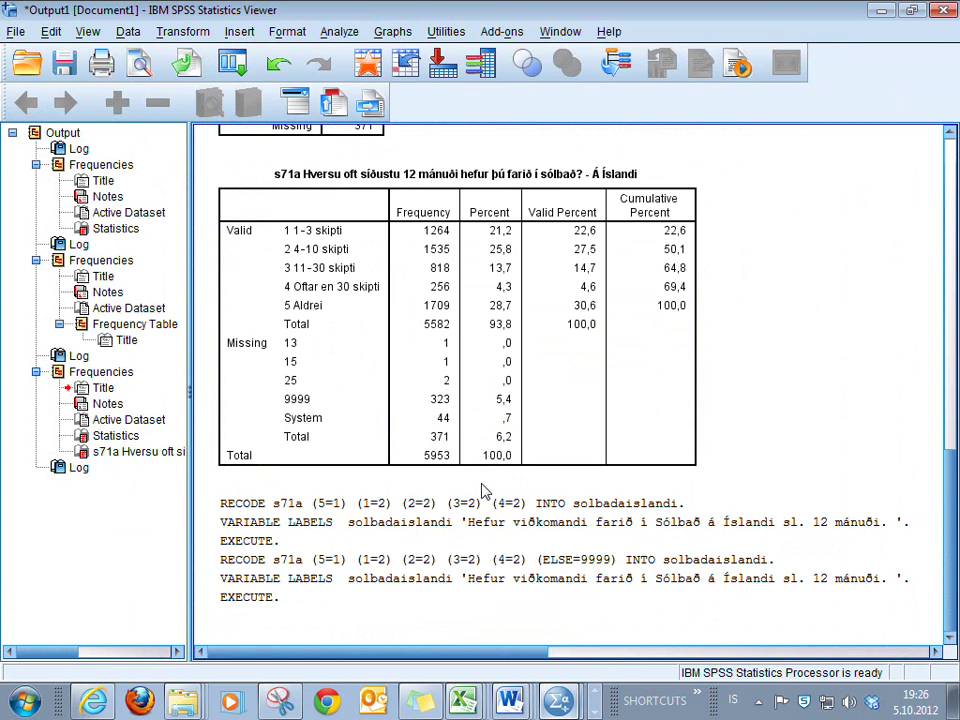
Return to the Data Editor and add the value label 1 = "Aldrei farið í sólbað á Íslandi sl 12 mánuði" to solbadaislandi.
middle_click(481, 490)
middle_click(481, 490)
click(133, 585)
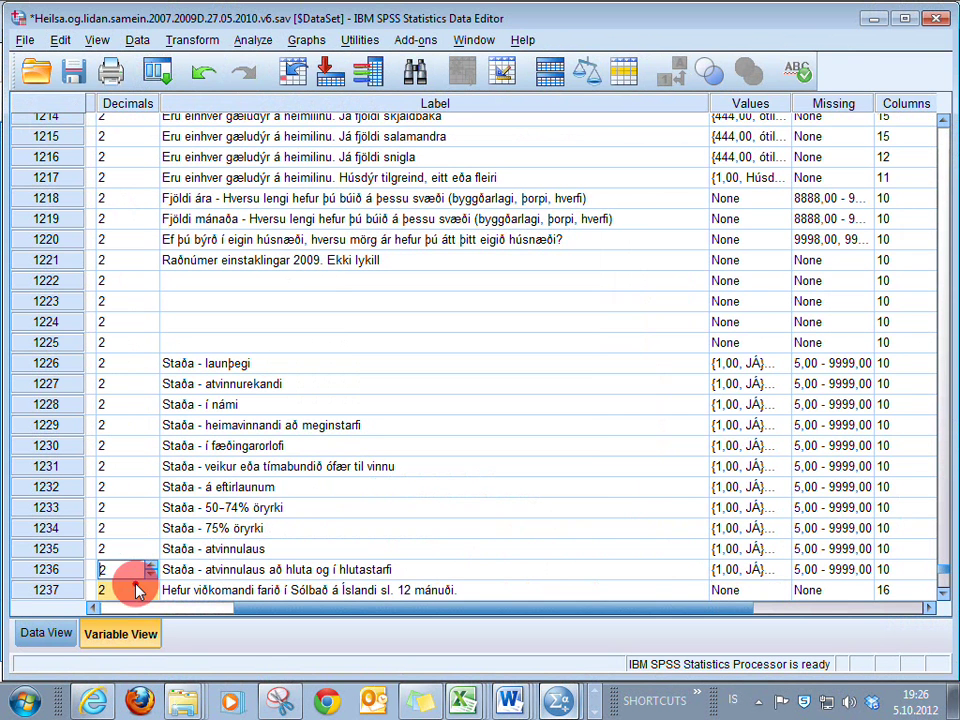
click(773, 590)
click(779, 589)
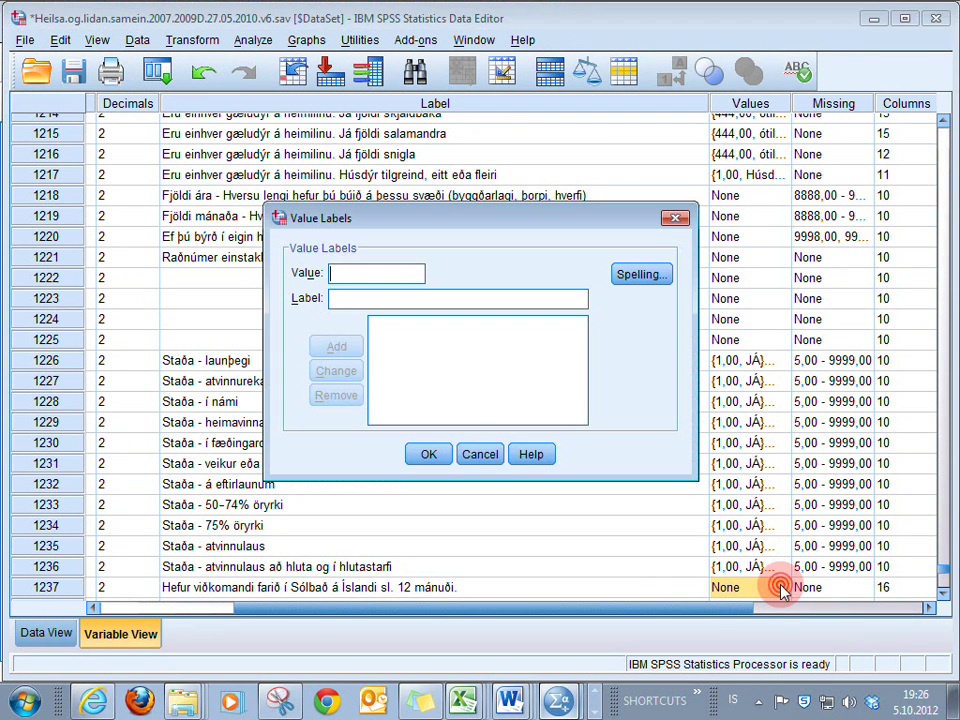
click(364, 298)
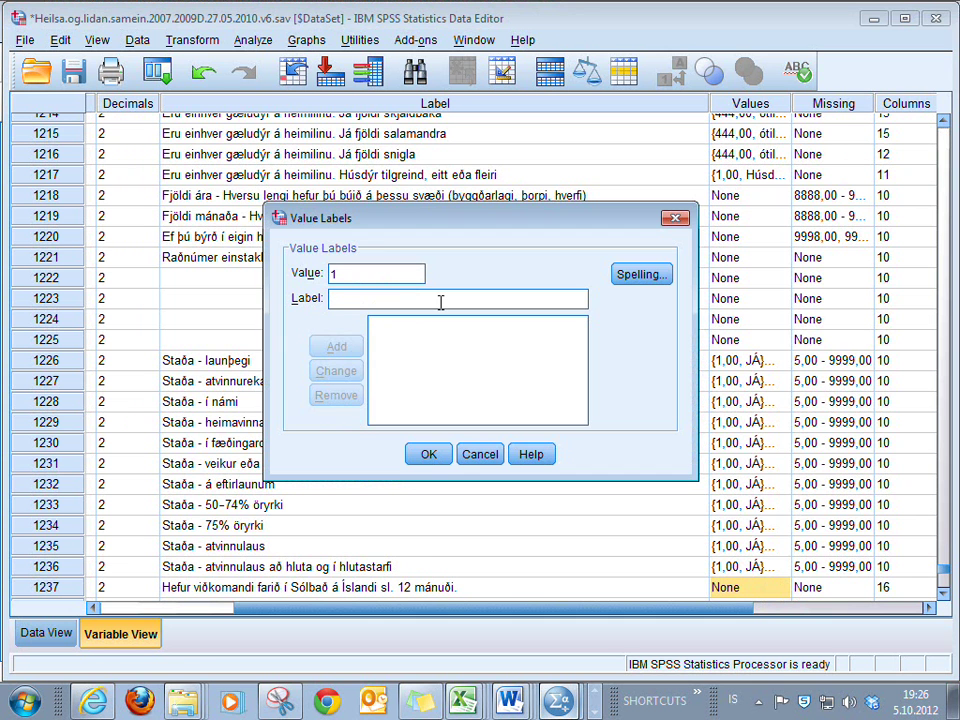
text(Aldre)
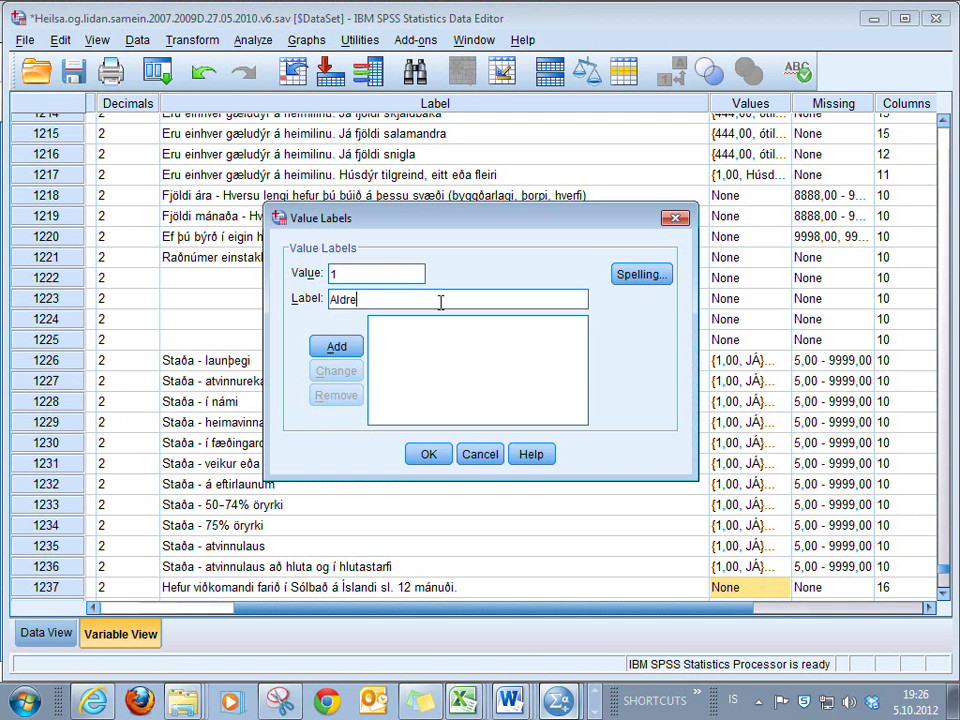
text(arið í sól)
text(bað)
text( á Ísla)
text(andi sl)
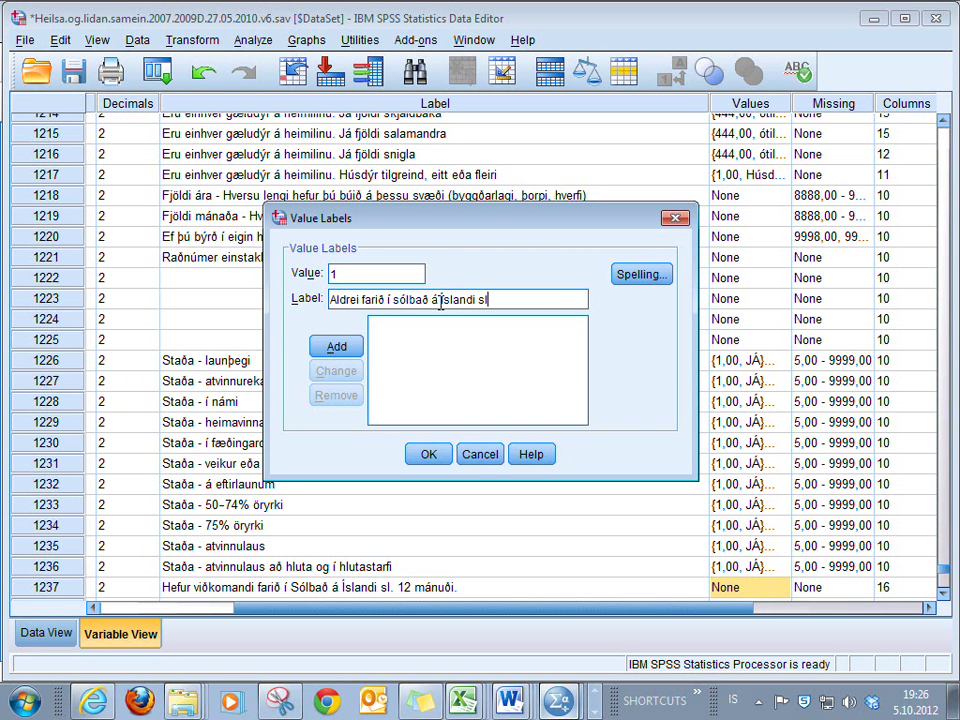
text( 12 mánui)
click(336, 346)
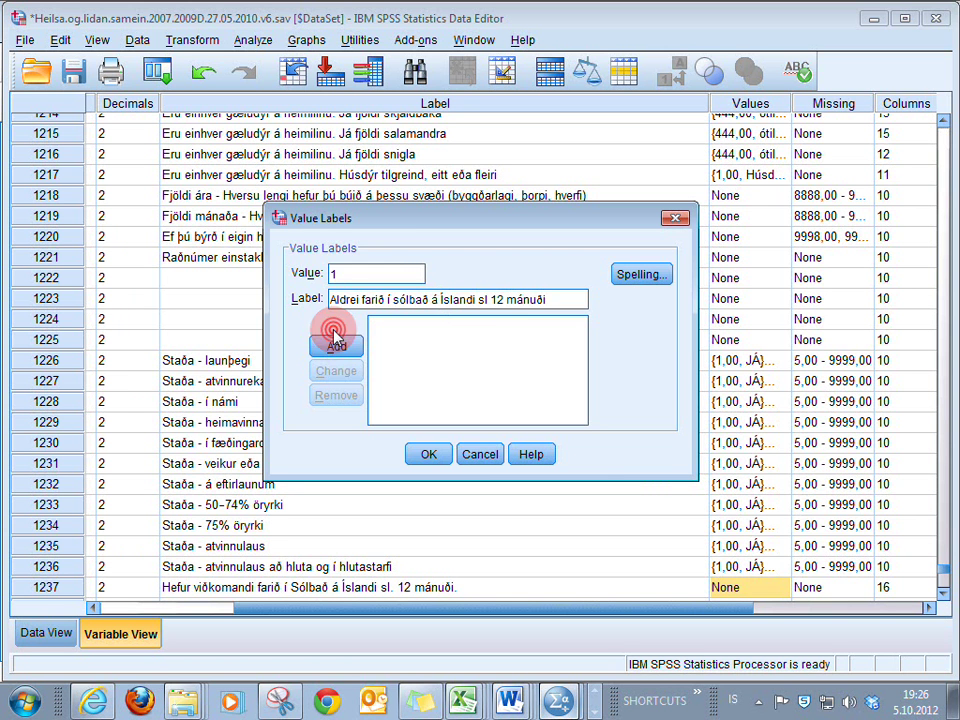
Add the value label 2 = "Hef farið í sólbað á Íslandi sl 12 mánuði, 1 sinni eða oftar" and accept the value labels.
click(385, 326)
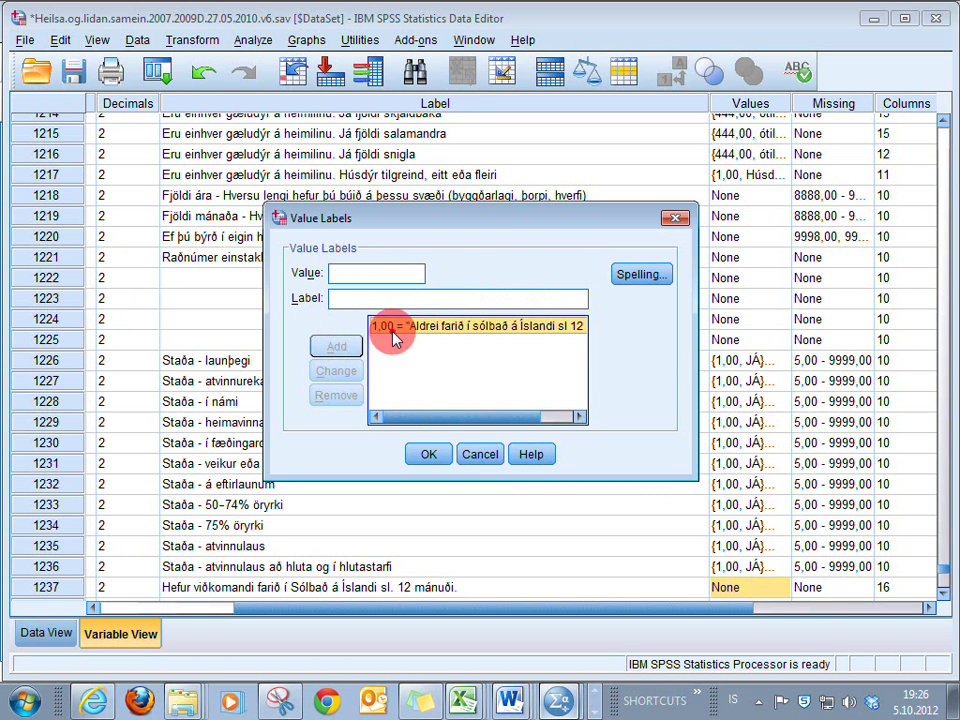
click(336, 272)
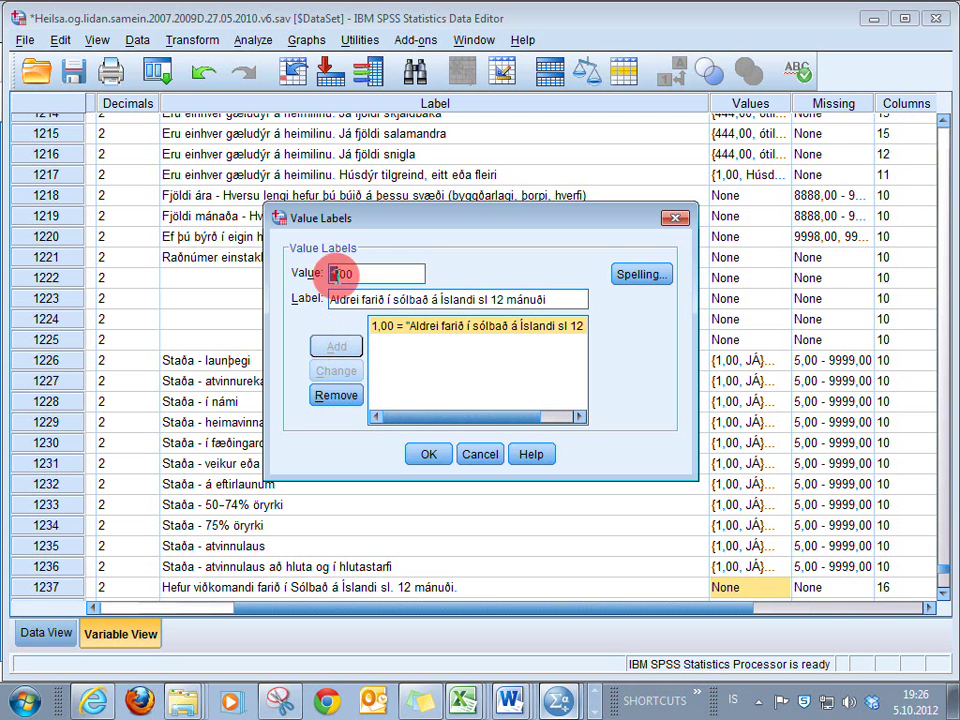
key(BackSpace)
text(2)
click(346, 300)
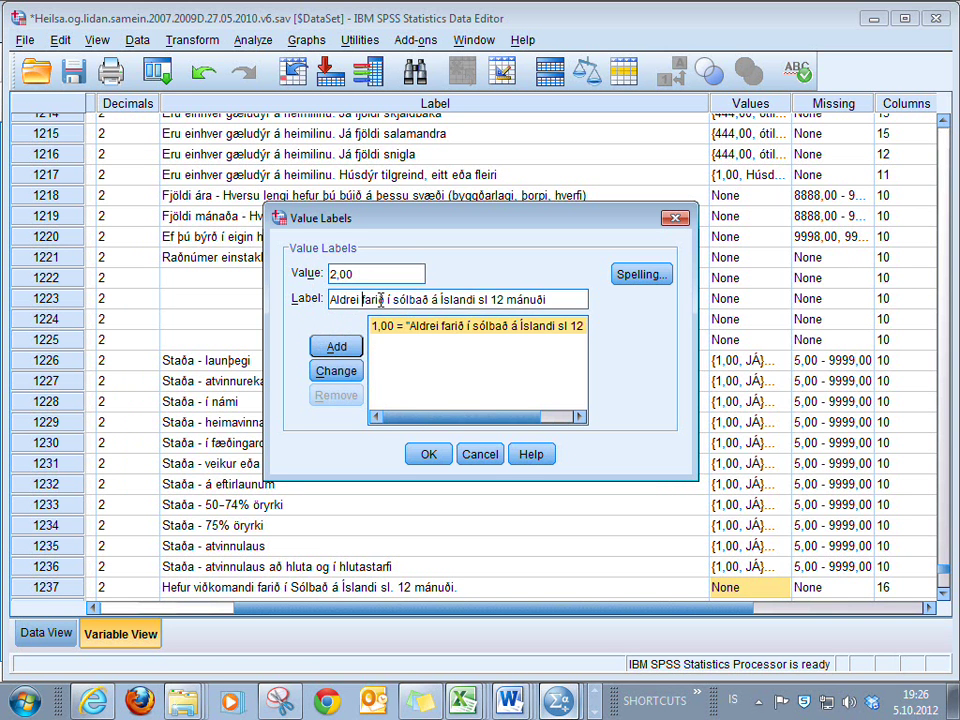
key(shift+Home)
text(Hef)
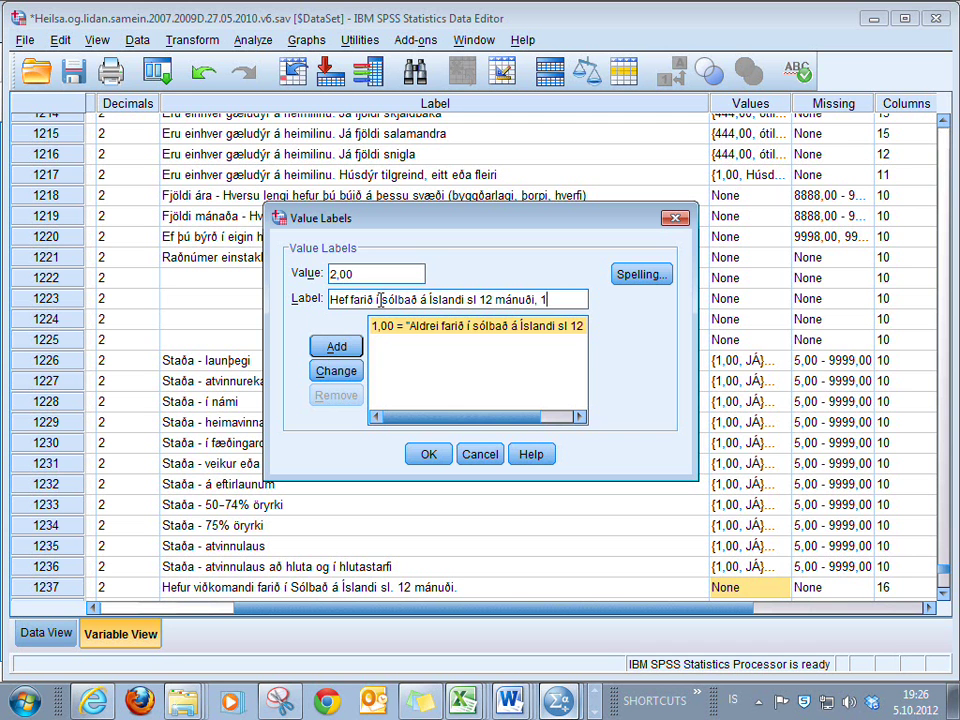
text(ða oftar)
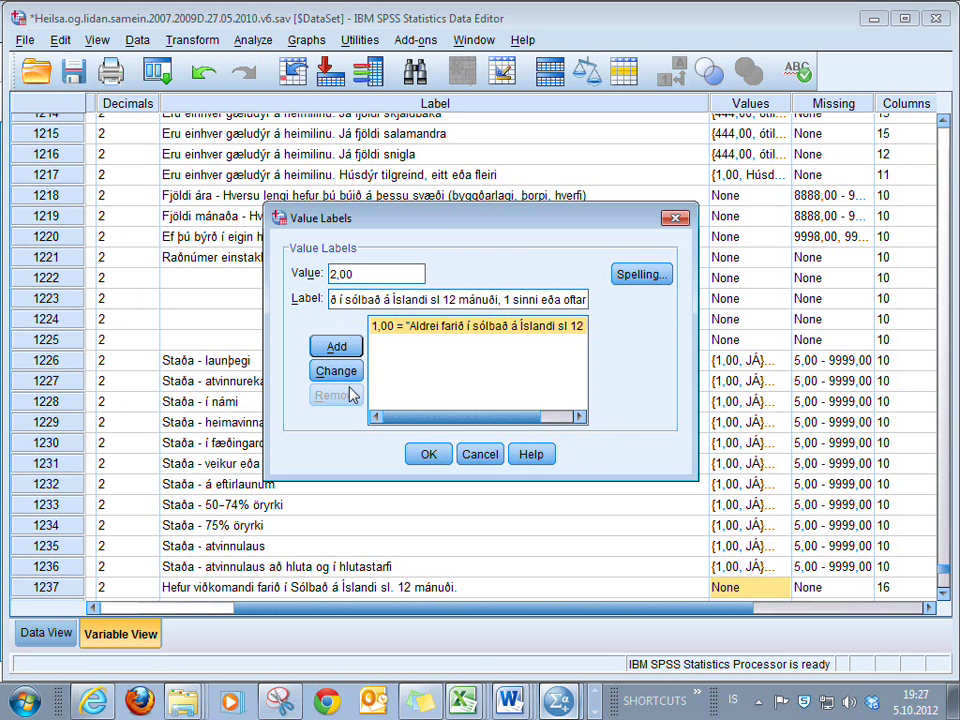
click(336, 346)
click(418, 456)
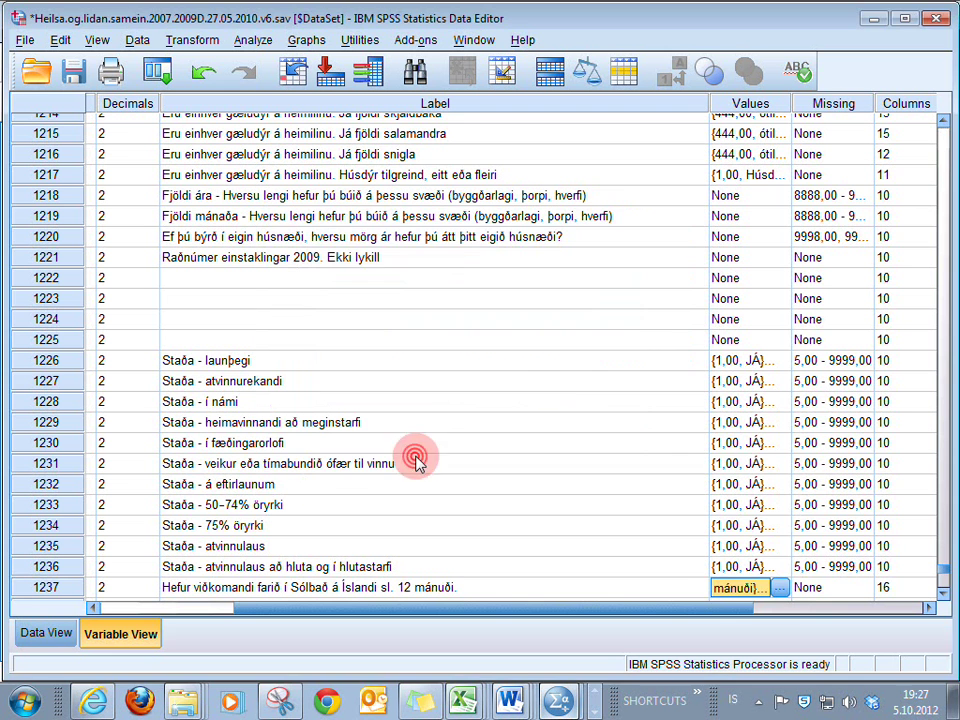
Define 9999 as a discrete missing value for solbadaislandi.
click(845, 585)
click(863, 576)
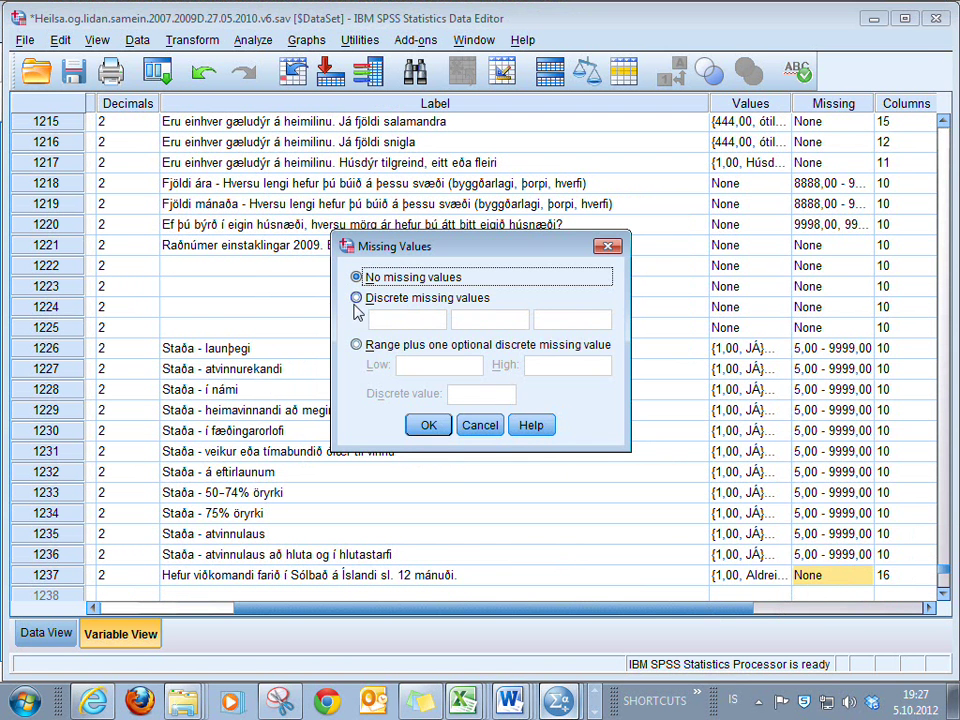
click(357, 298)
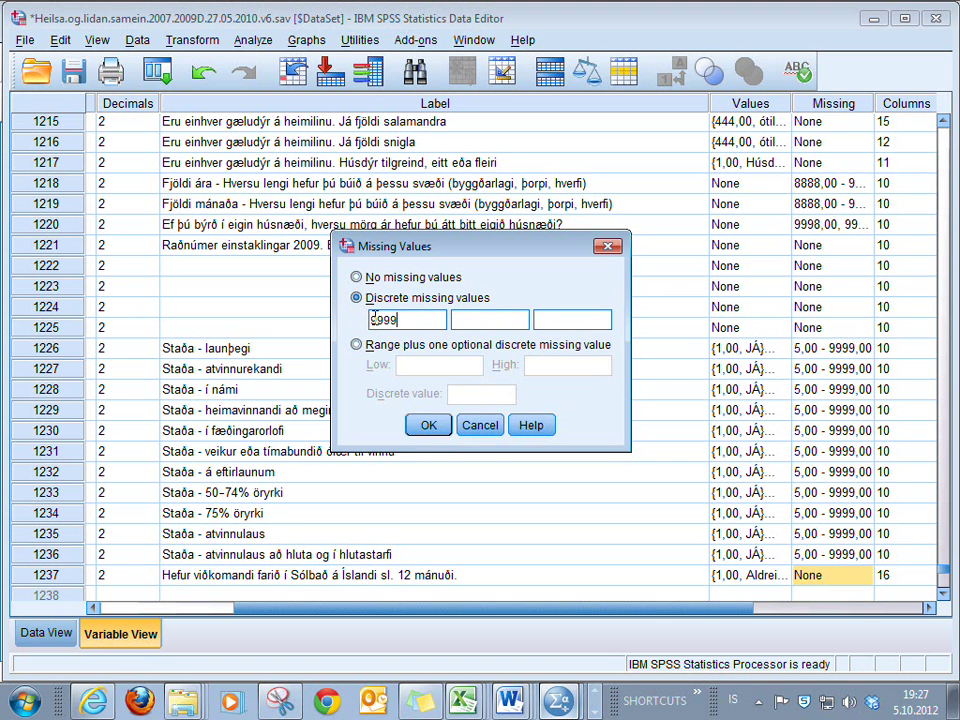
click(428, 425)
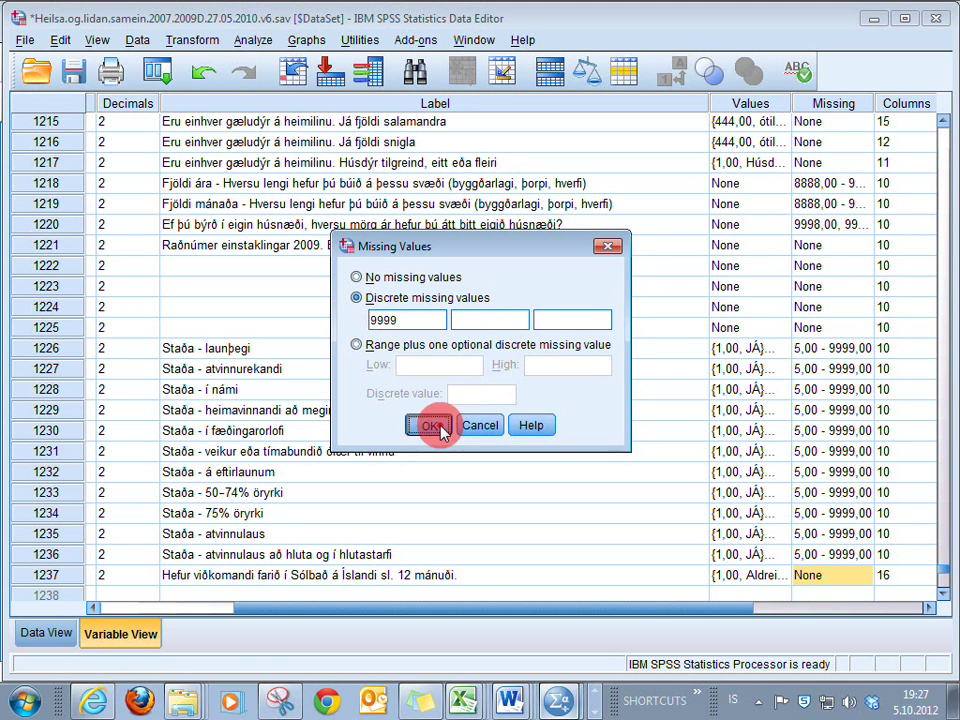
click(782, 576)
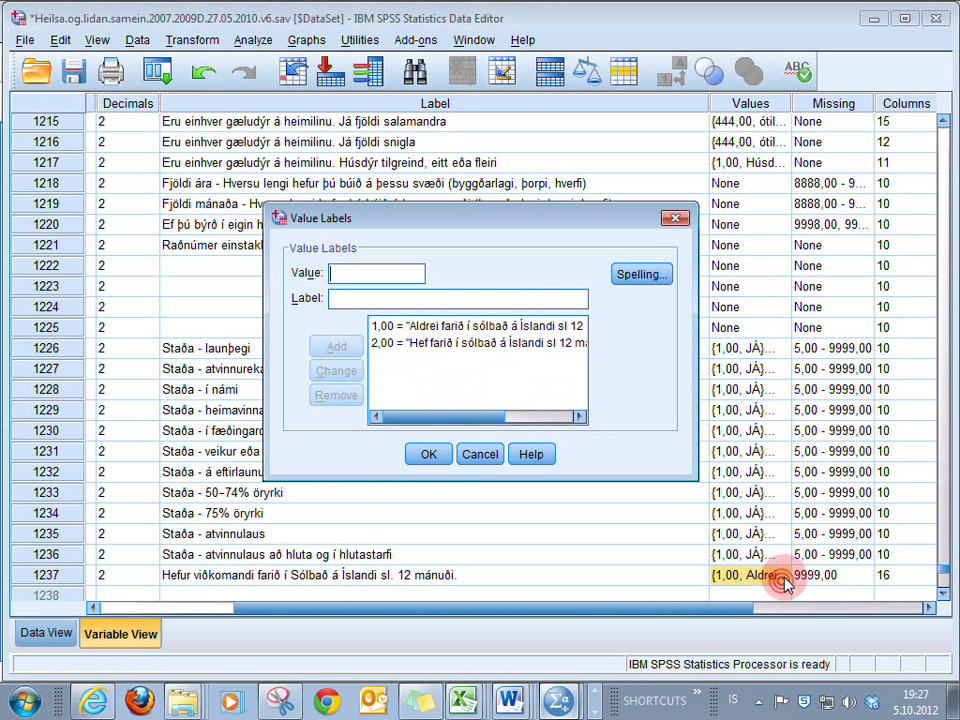
click(405, 345)
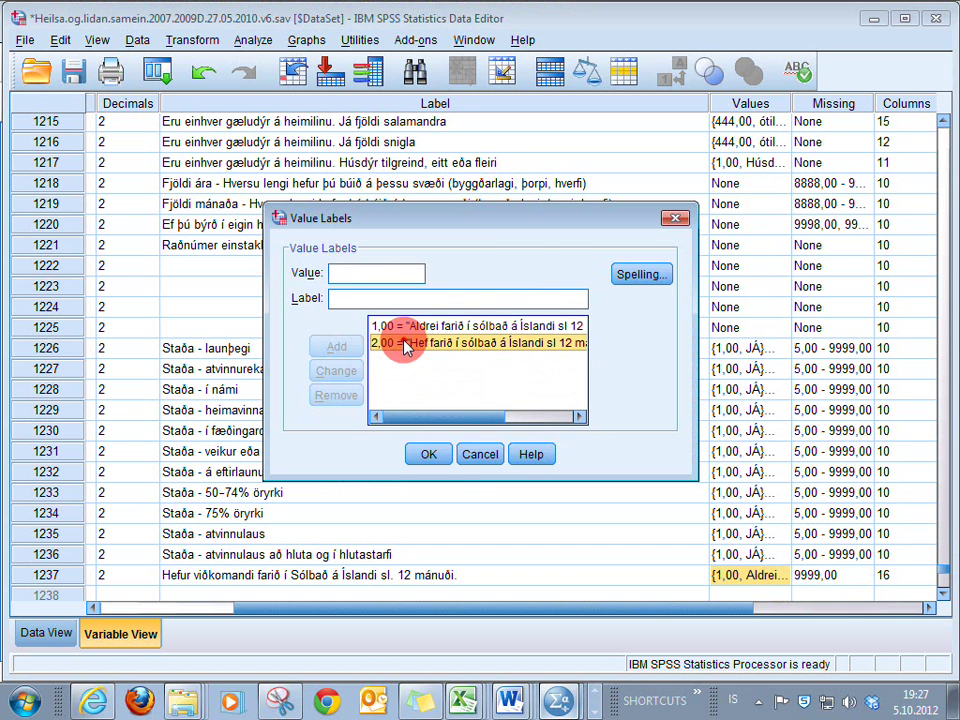
click(377, 273)
key(Return)
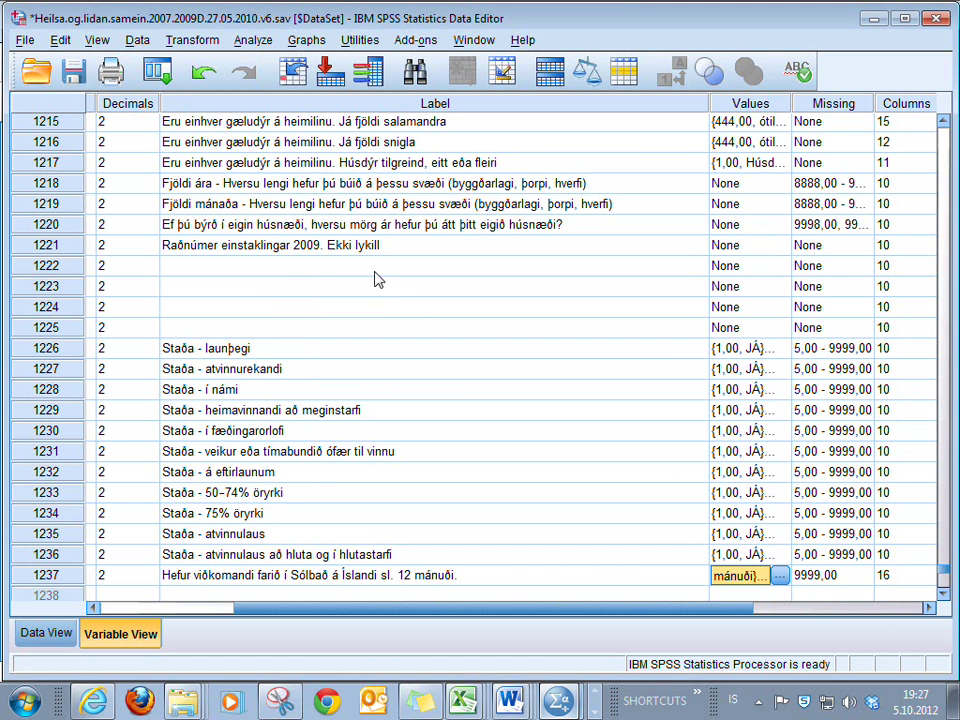
Try to label solbadaislandi's value 9999 as "Vantar upplýsingar um sólböð á Íslandi sl. 12 mánuði.".
click(779, 576)
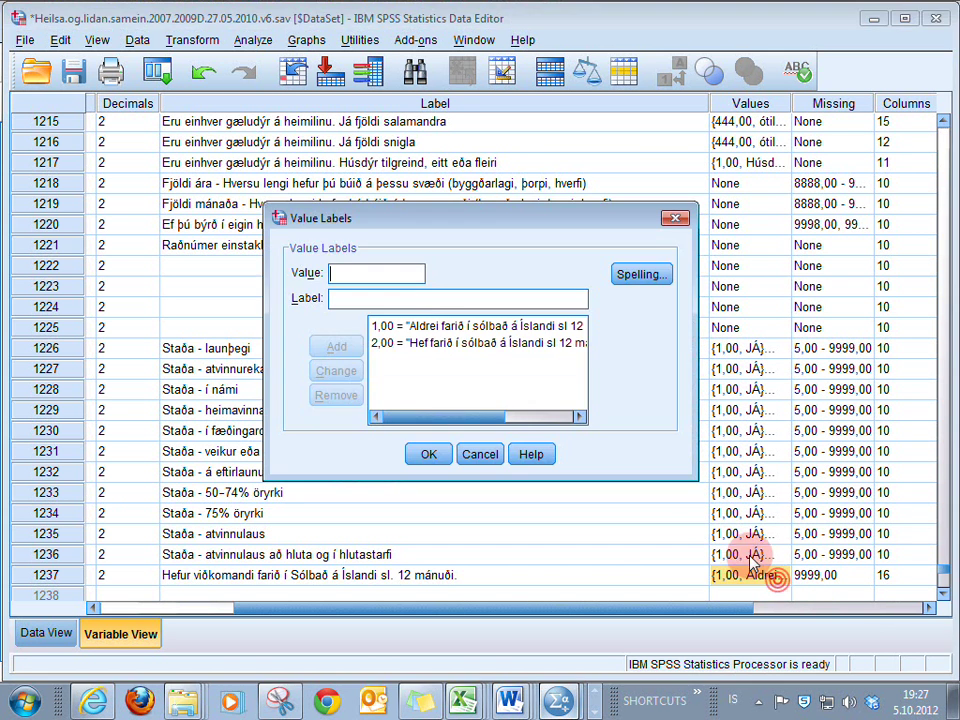
click(377, 276)
text(999)
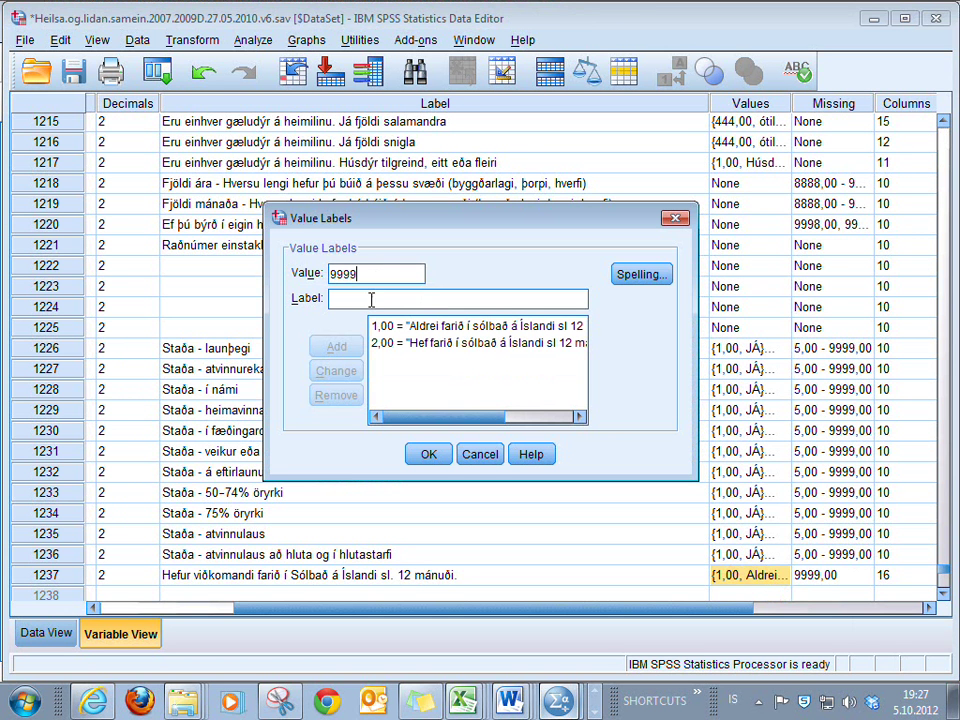
text(9)
click(371, 299)
text(Vantar upplý)
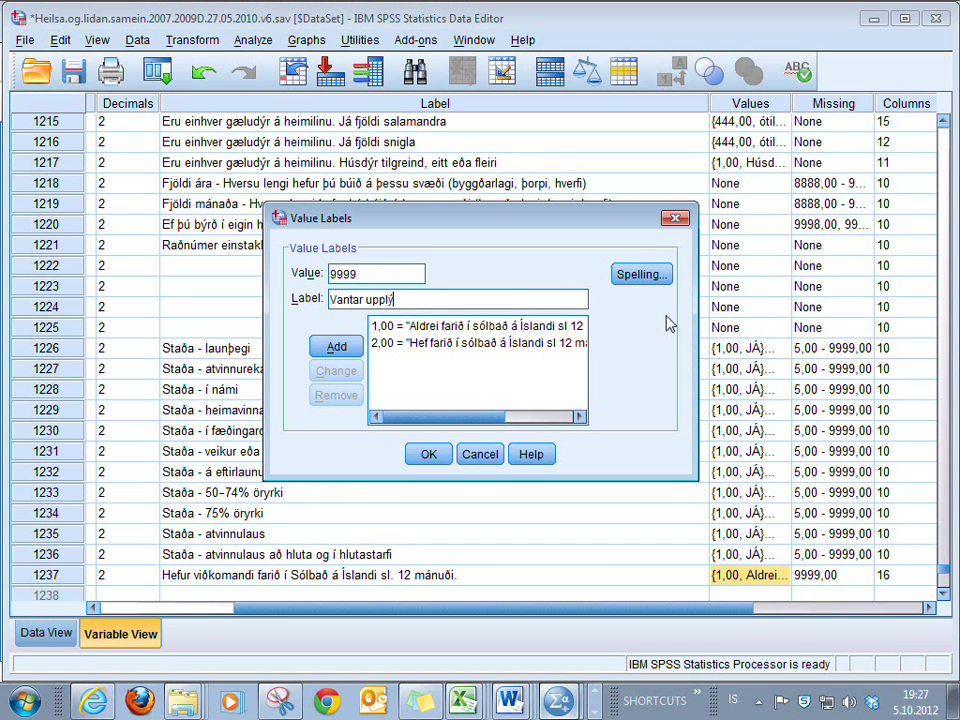
text(singar um sólböð)
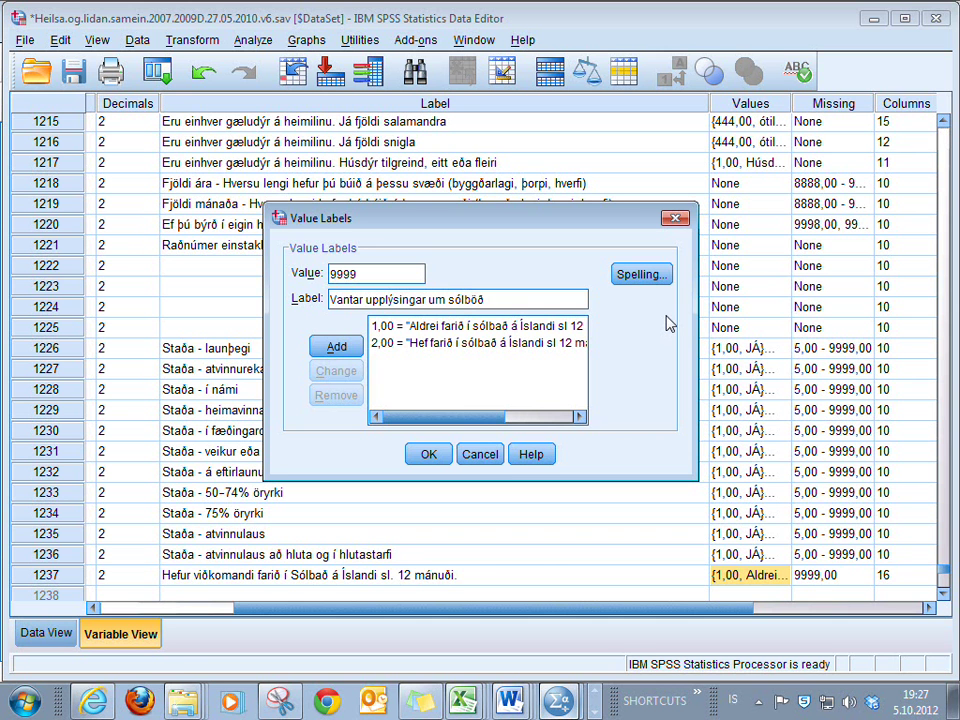
text(Íslandsi)
text(l. 12 mánuði.)
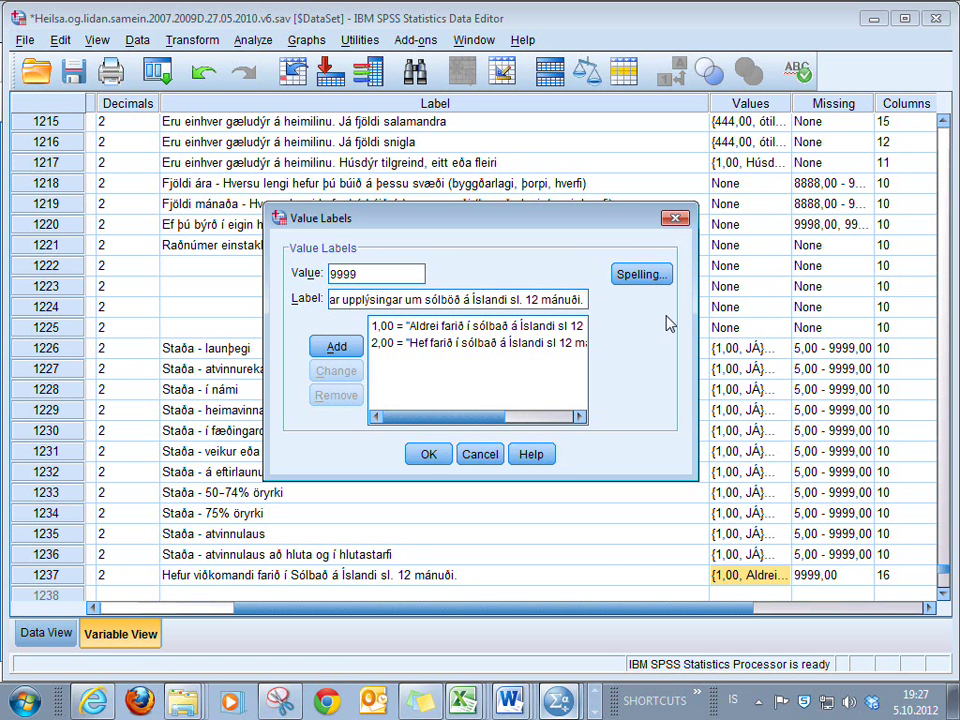
click(428, 455)
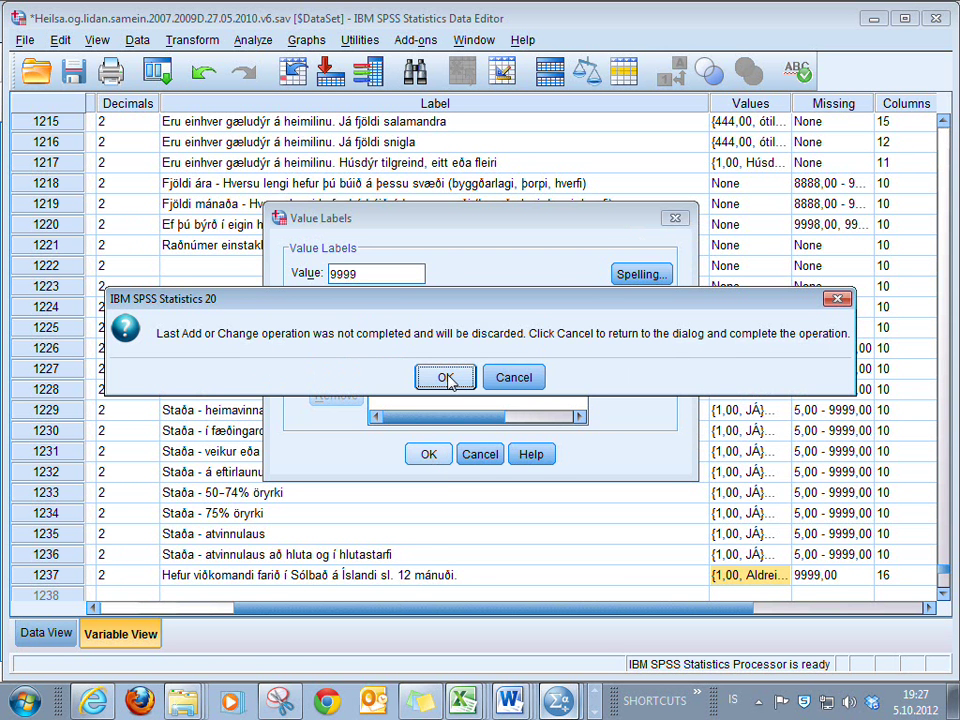
click(446, 378)
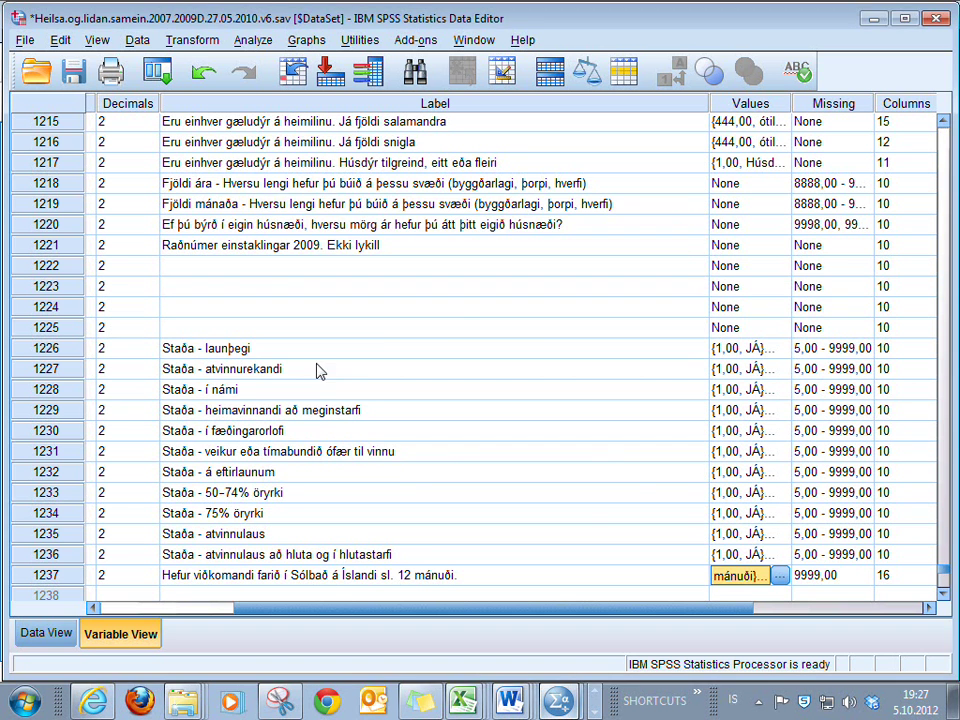
Add the value label 9999 = "Vantar upplýsingar um sólböð á Íslandi sl 12 mán" to solbadaislandi and accept the value labels.
click(780, 577)
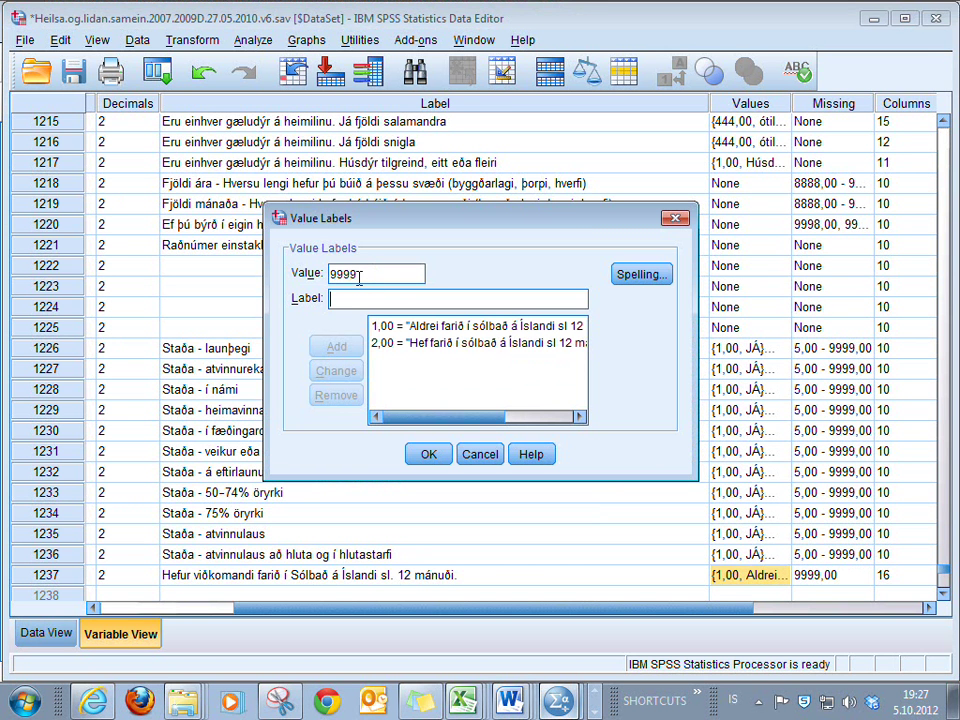
key(Tab)
text(Vantar)
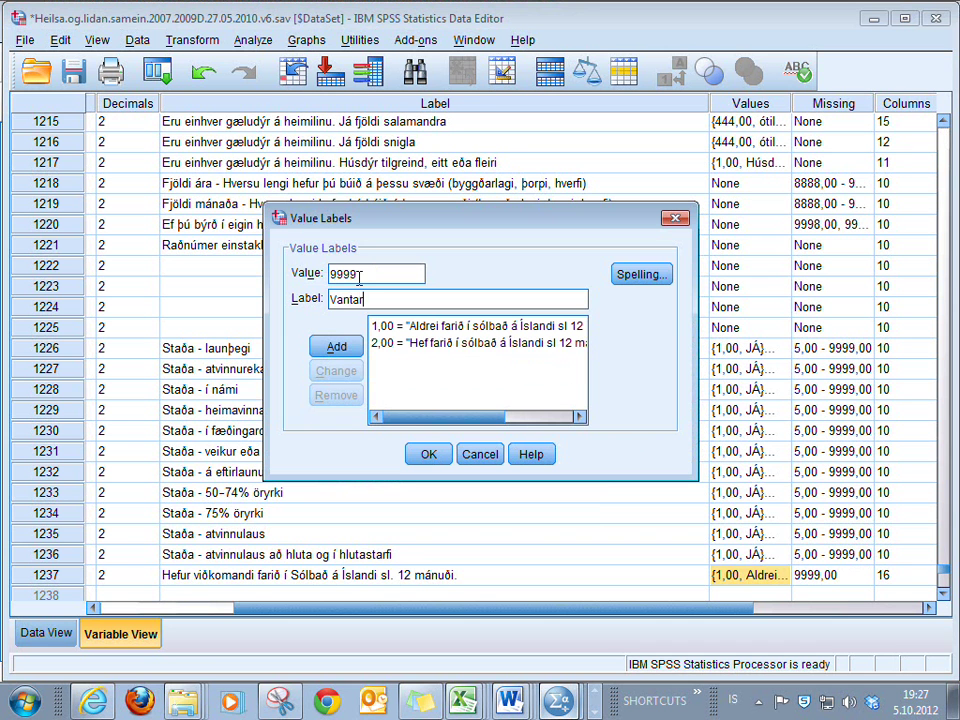
text( upplýsingar um sólböð á Í)
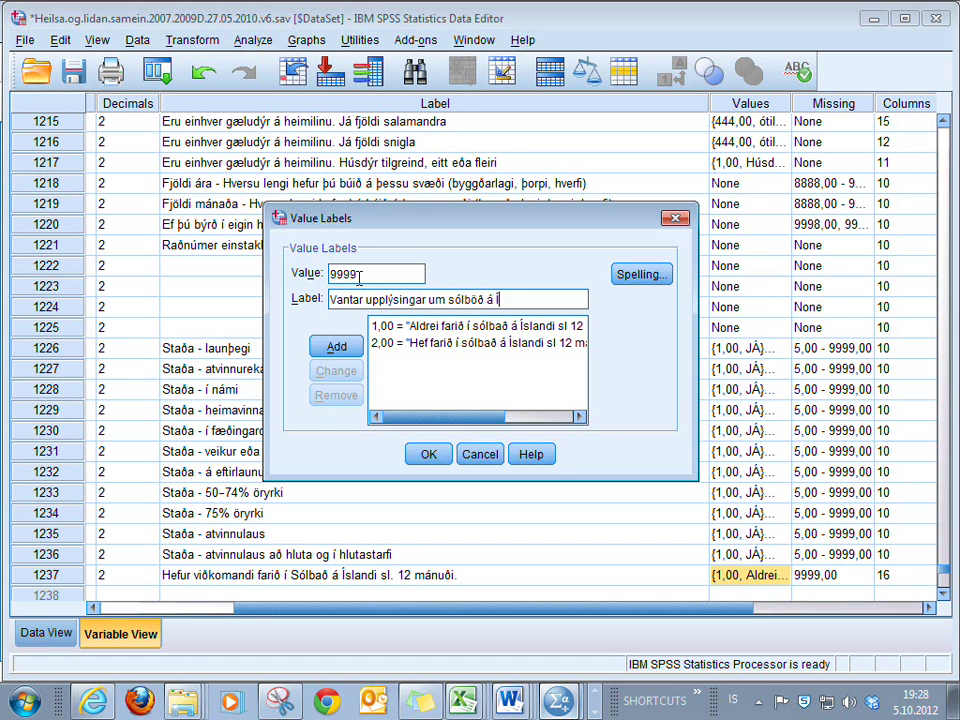
text(slandi sl 12 mán)
click(333, 348)
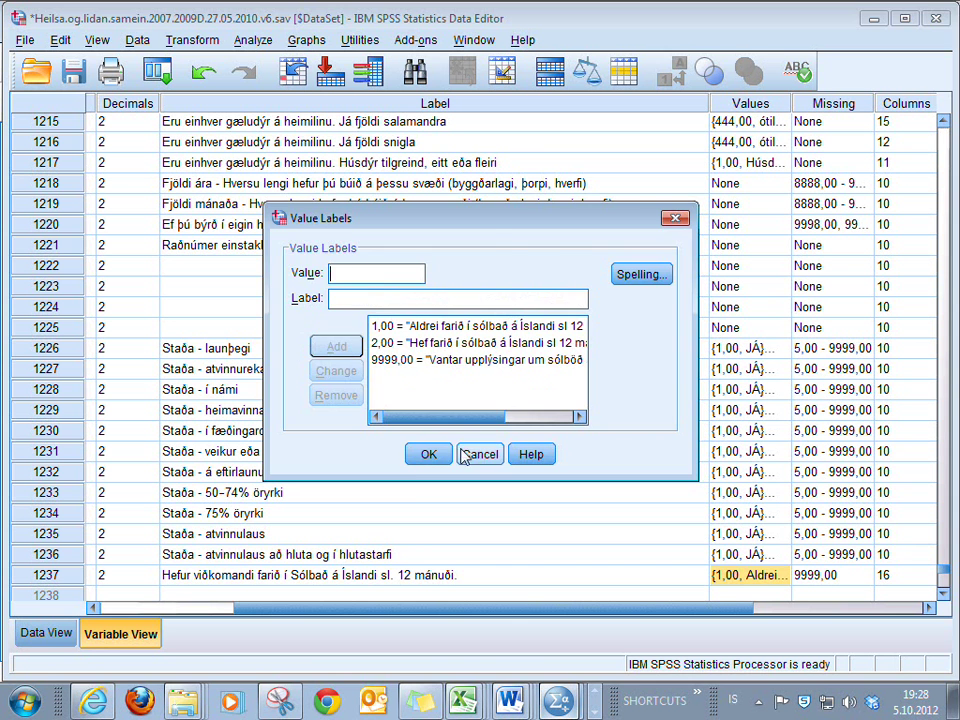
click(414, 453)
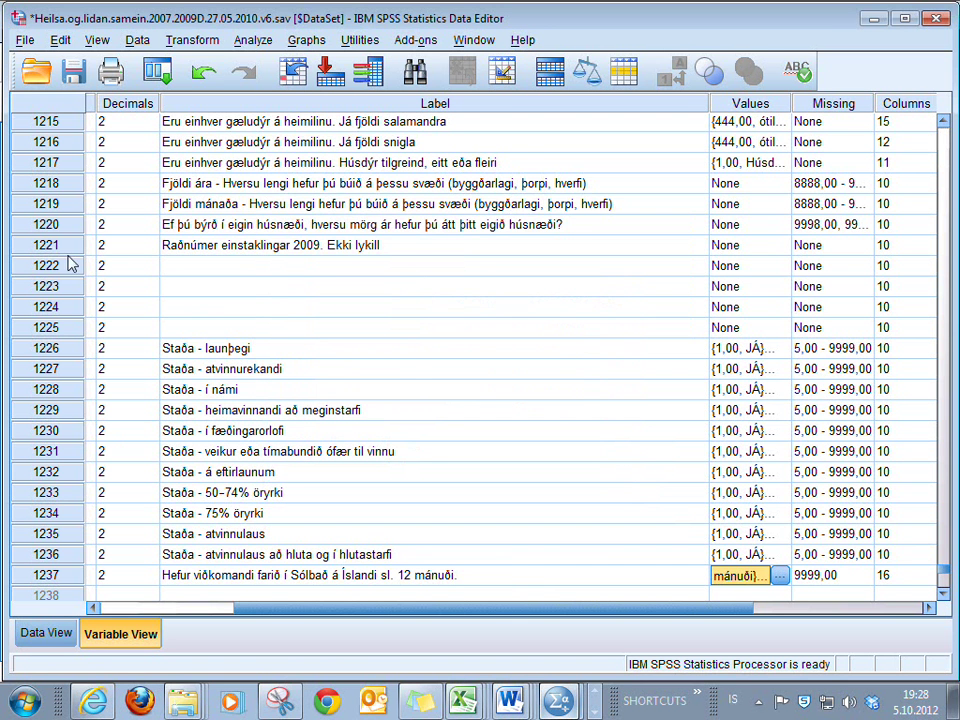
Run Frequencies with frequency tables for s71a and the recoded variable solbadaislandi.
click(253, 40)
mouse_move(270, 88)
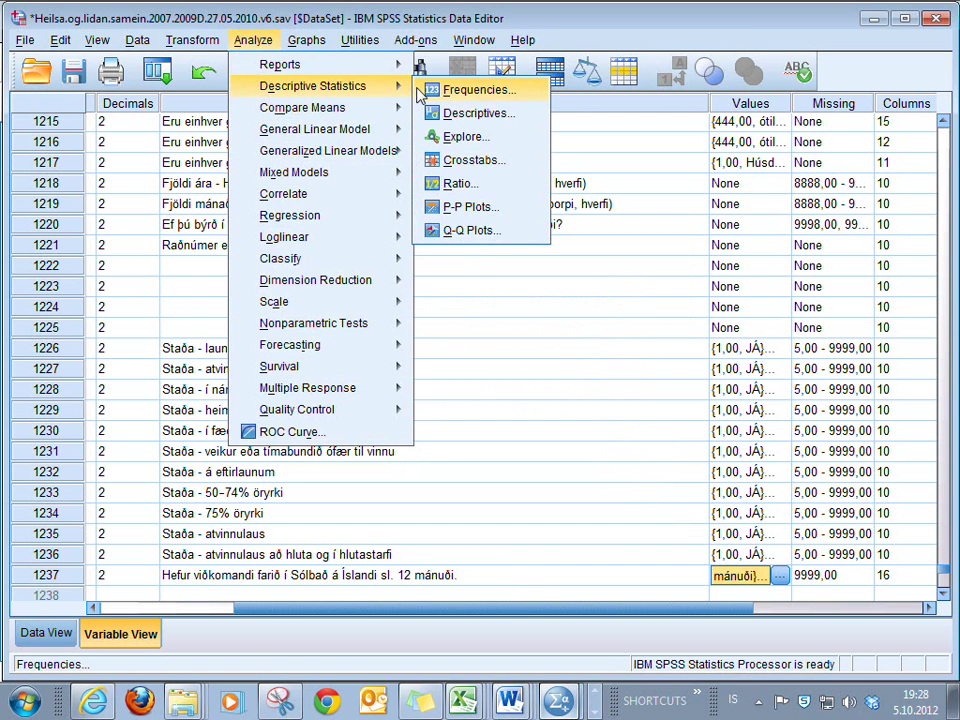
click(425, 90)
click(409, 398)
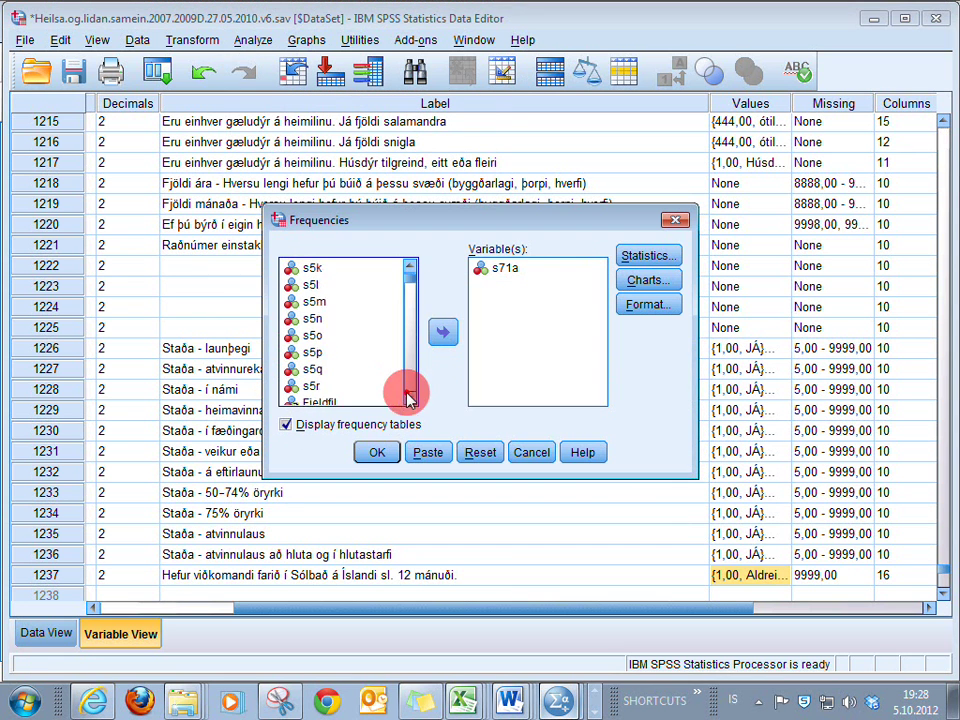
click(409, 398)
drag(396, 358, 415, 408)
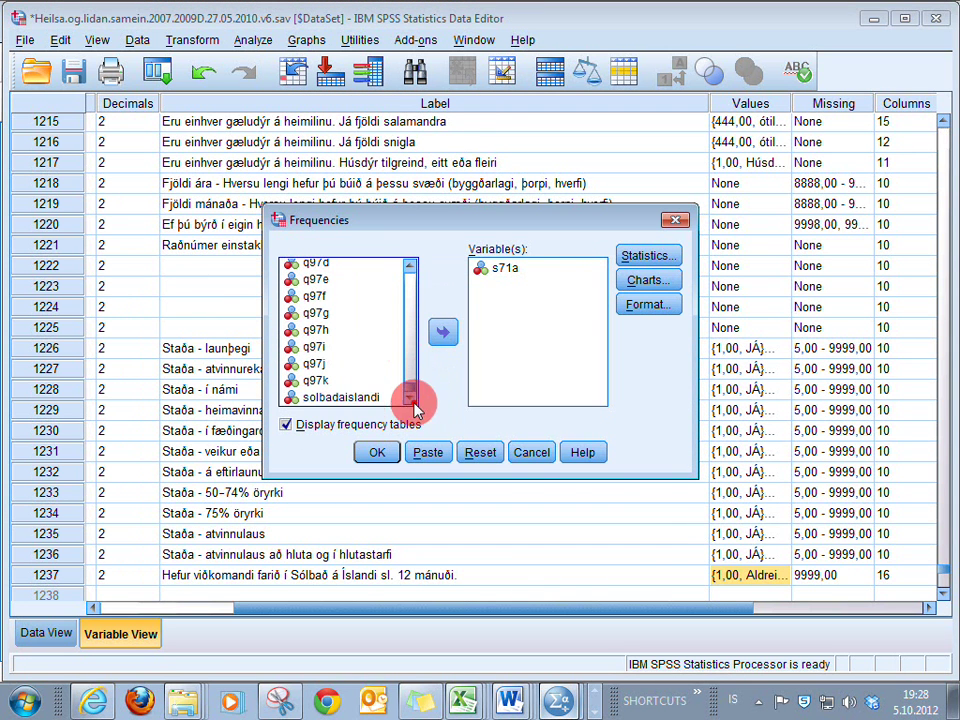
click(330, 397)
click(443, 332)
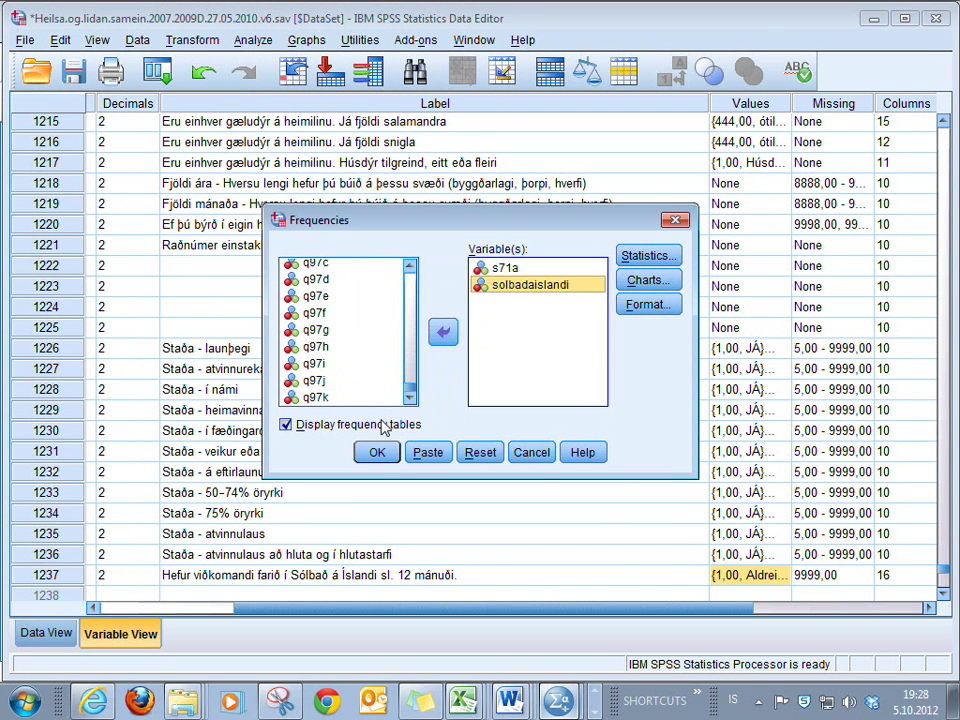
click(377, 452)
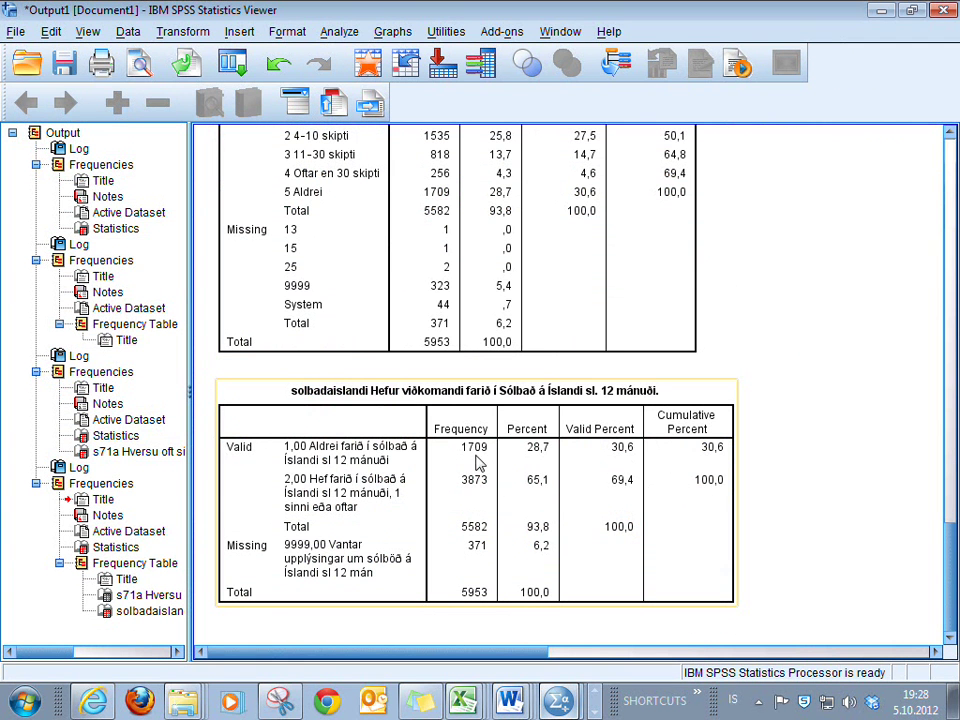
Compare the valid categories, missing values and totals in the frequency tables of s71a and solbadaislandi to check the recode.
click(440, 330)
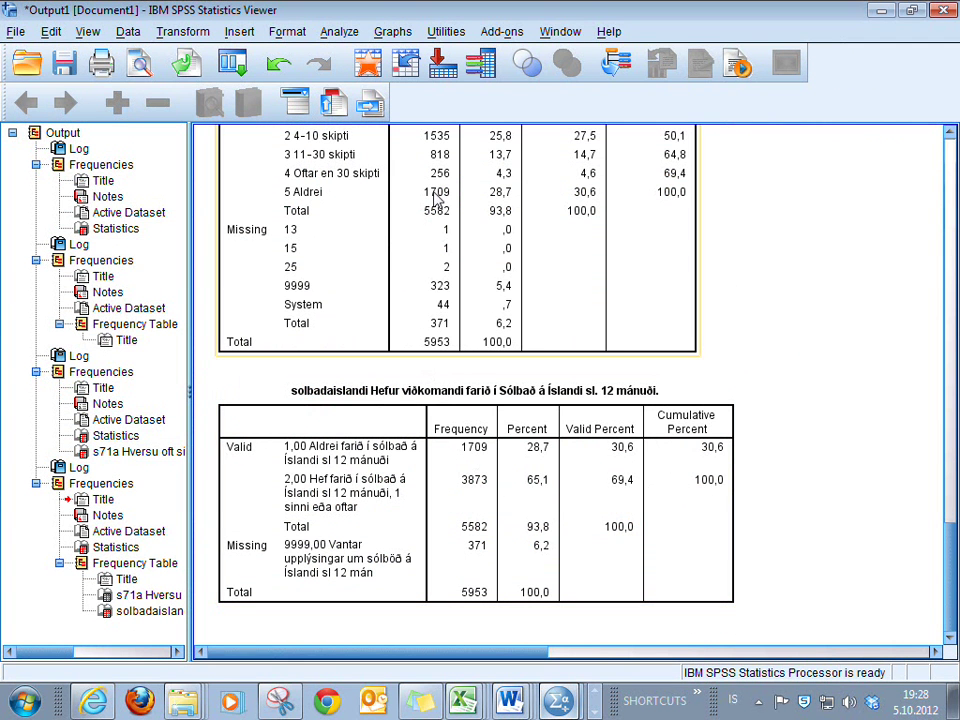
click(385, 442)
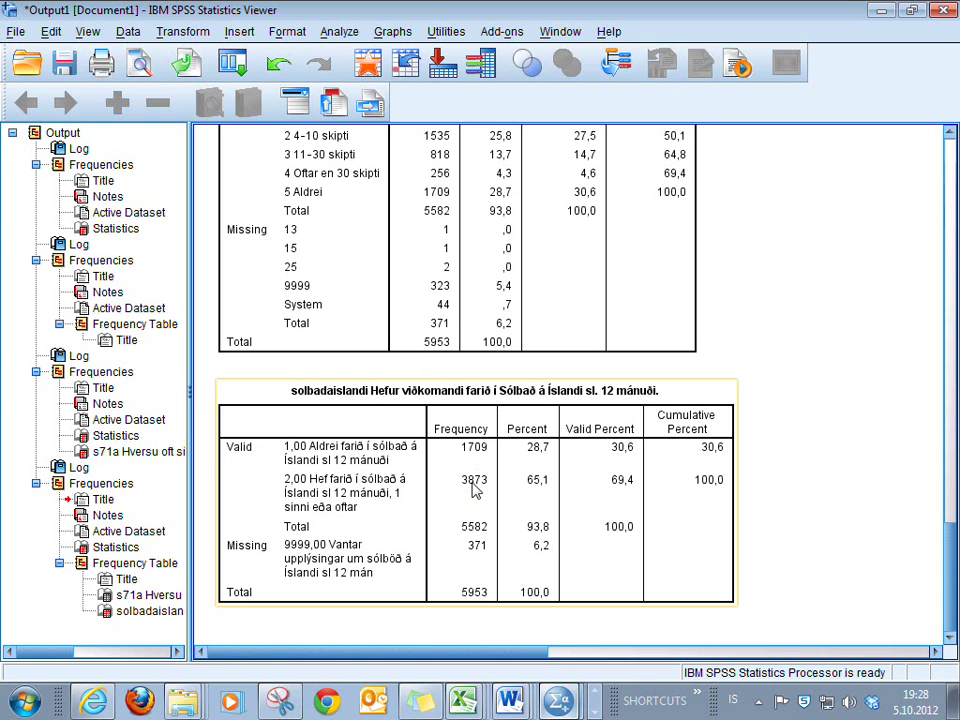
click(381, 338)
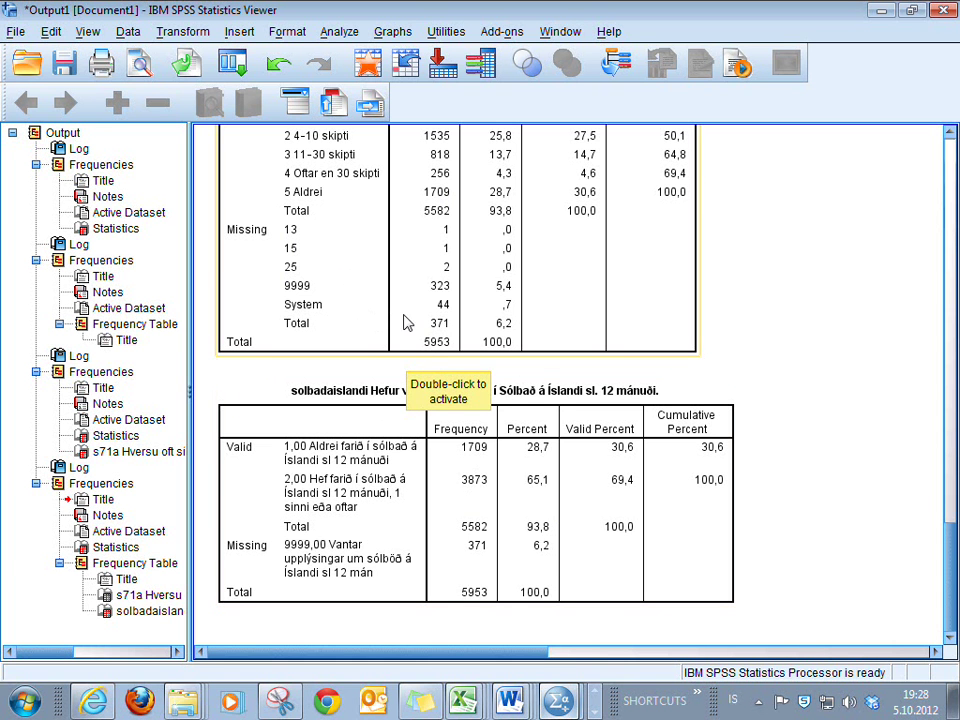
click(435, 395)
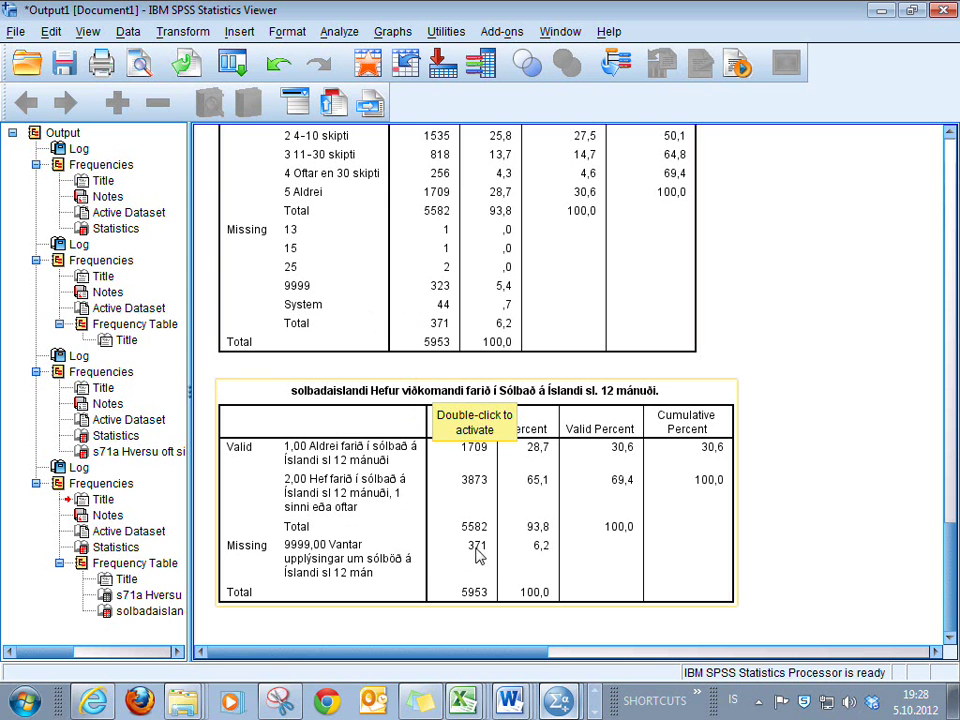
scroll(473, 502, up, 3)
click(473, 502)
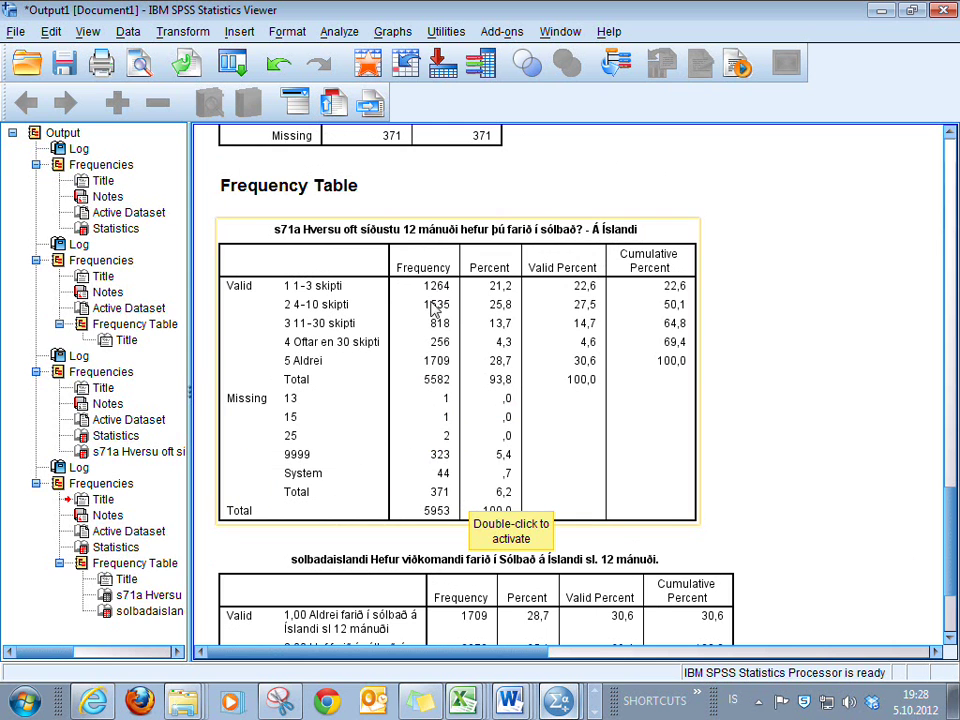
click(435, 328)
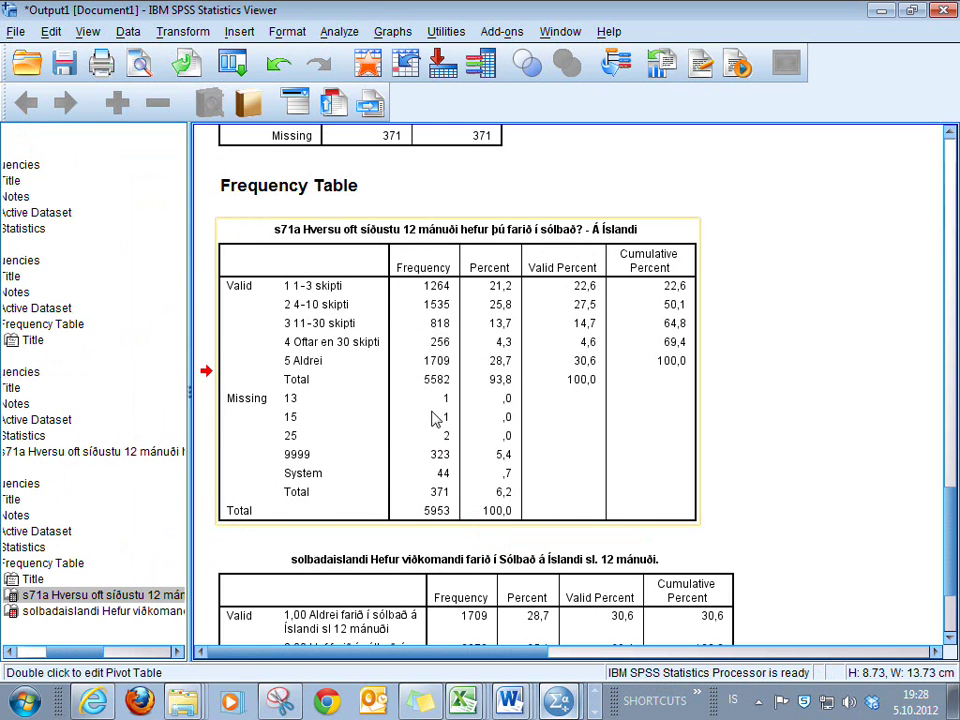
scroll(445, 470, down, 2)
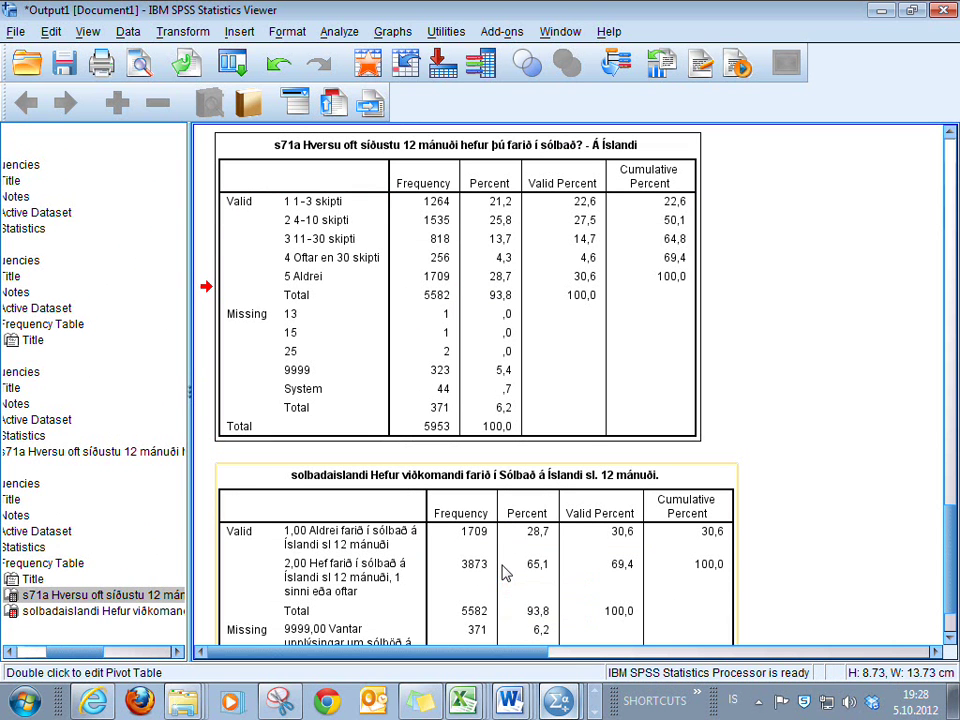
Switch from the output to the Heilsa.og.lidan.samein dataset window.
key(alt+Tab)
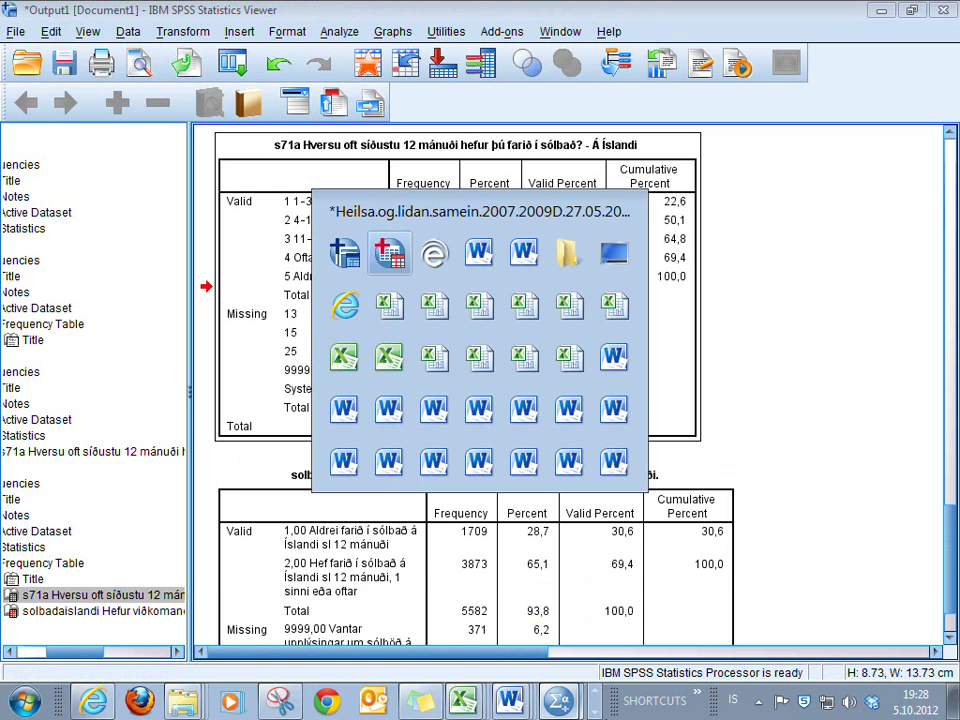